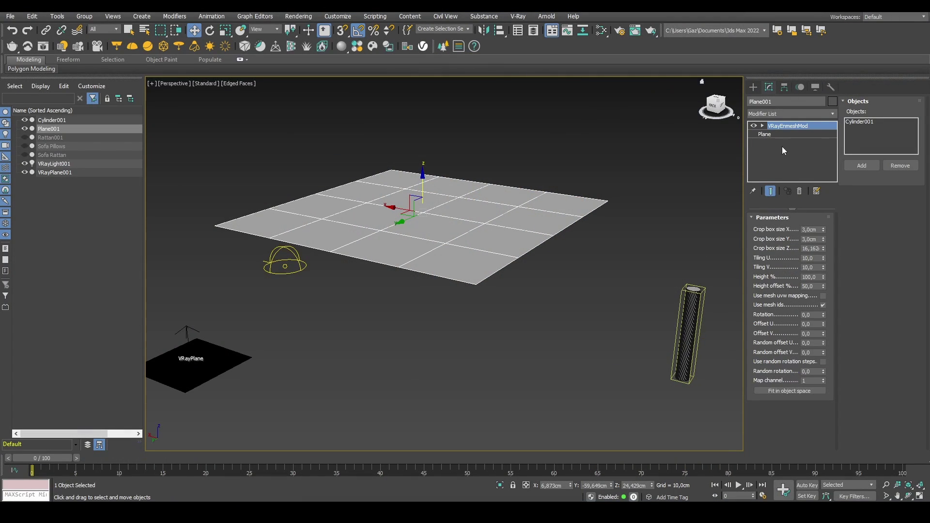
Step: Delete the existing VRayEnmeshMod from Plane001 and reselect the plane
right_click(799, 127)
click(811, 139)
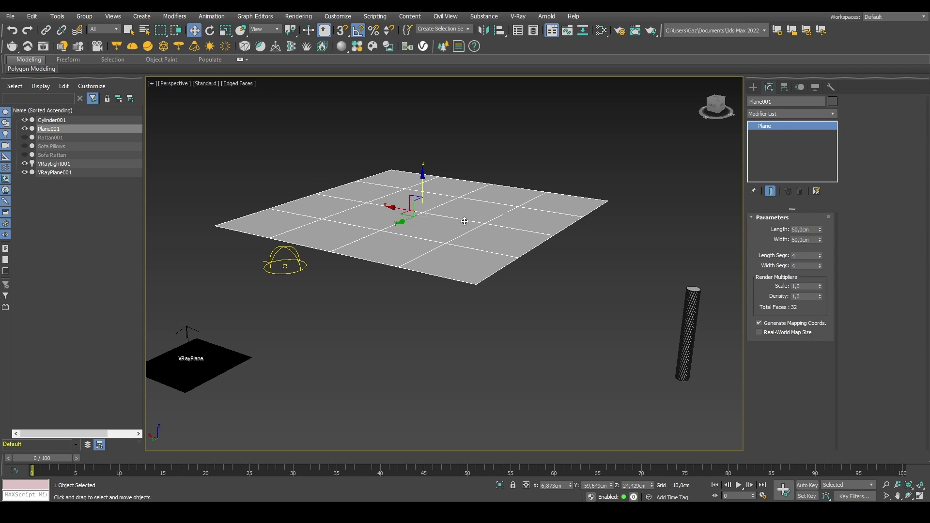
click(688, 339)
click(463, 199)
Step: Add a new VRayEnmeshMod to Plane001 and pick Cylinder001 as its tiled object
click(778, 114)
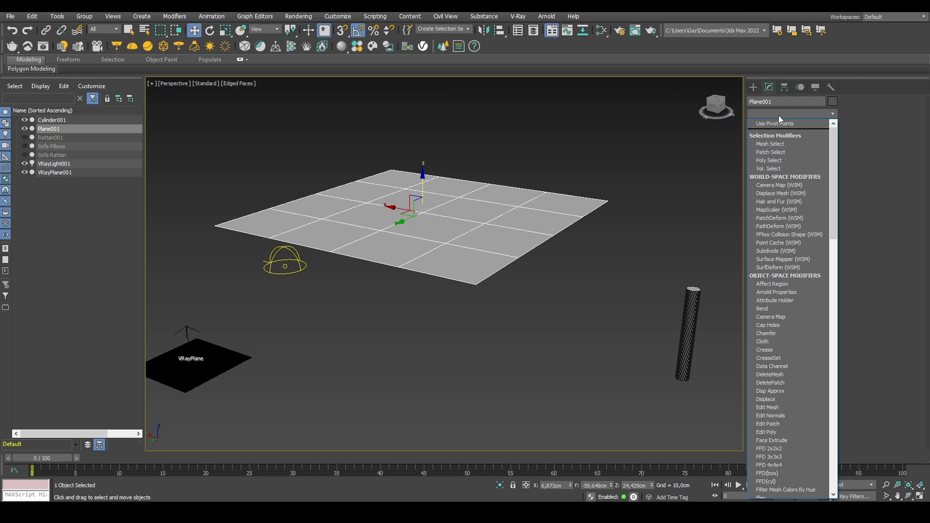
text(vray)
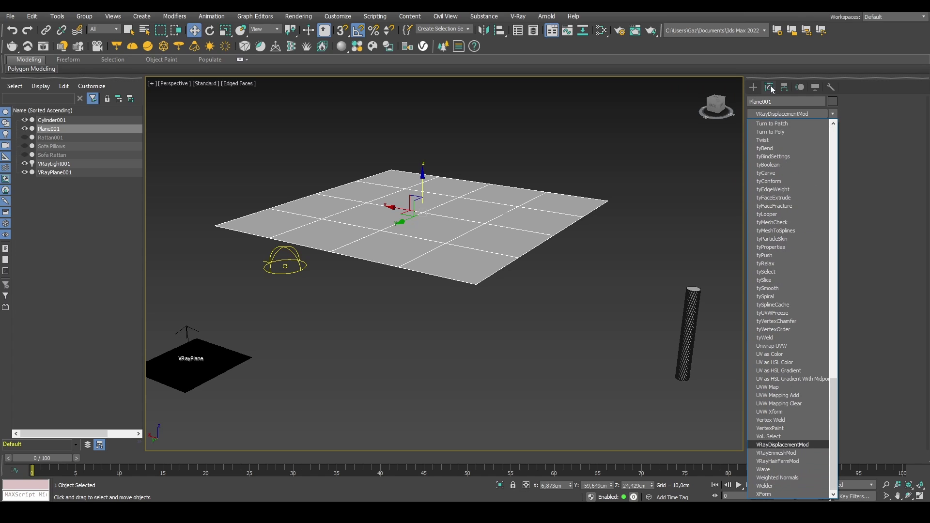
click(786, 455)
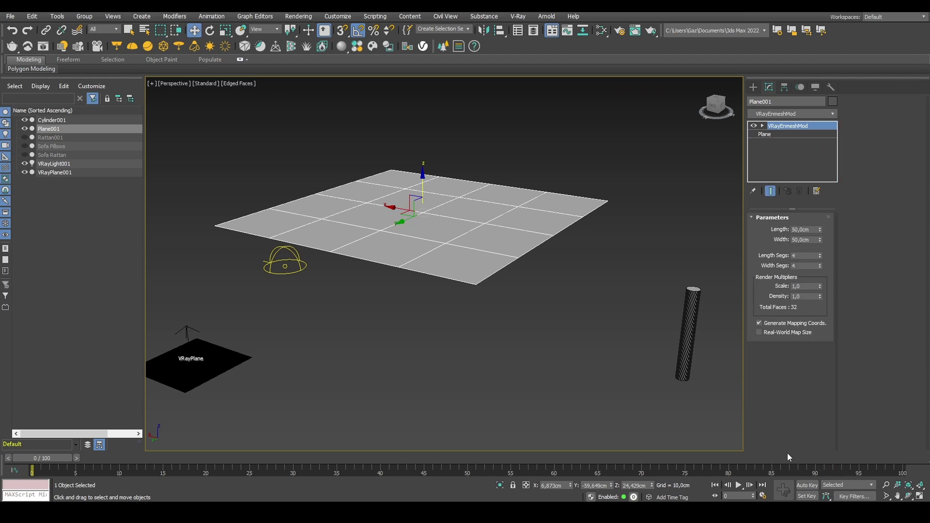
click(862, 166)
click(687, 311)
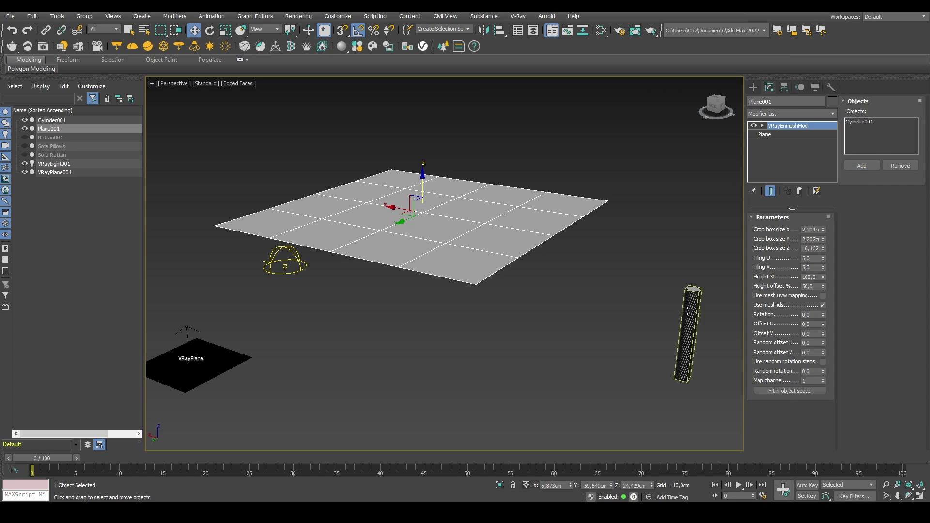
middle_drag(467, 232, 471, 237)
click(518, 15)
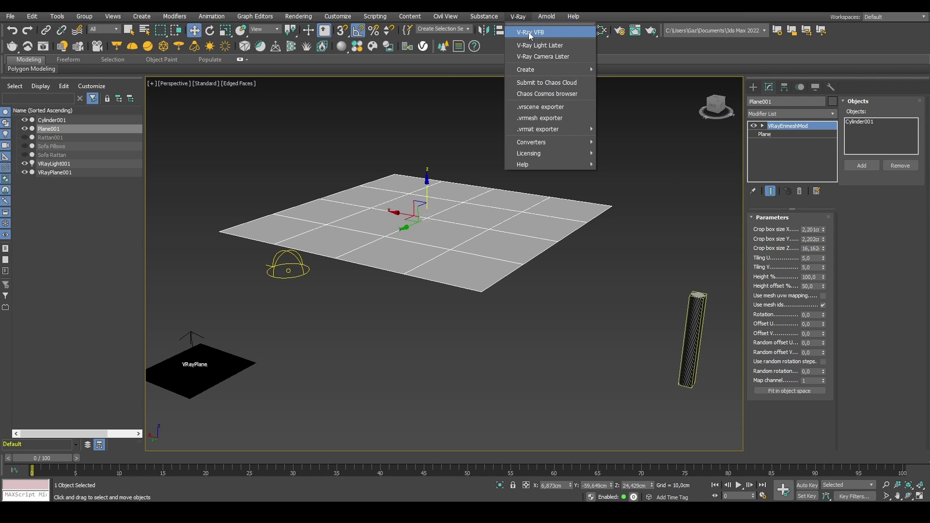
Step: Start an interactive render in the V-Ray Frame Buffer, then close the buffer
click(537, 29)
click(402, 61)
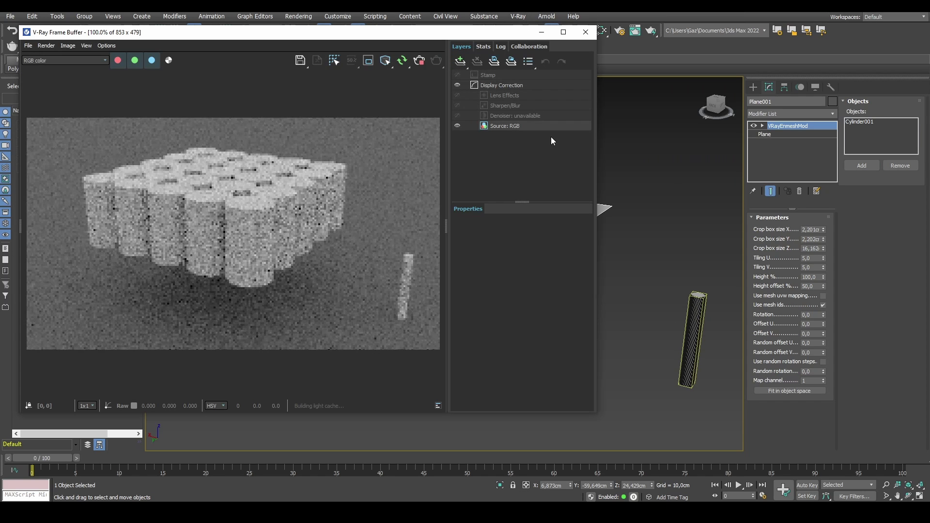
middle_drag(619, 172, 680, 214)
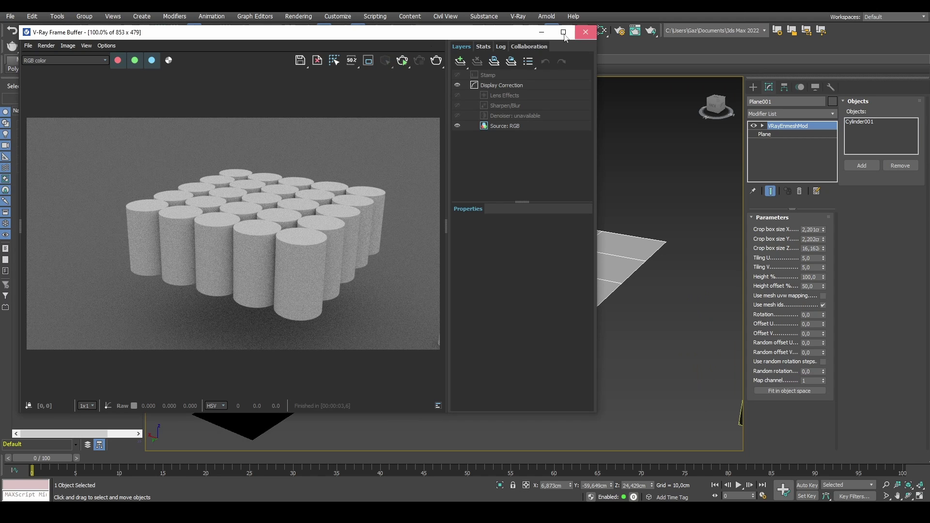
click(586, 32)
Step: Switch the perspective viewport shading to V-Ray Viewport IPR and reframe the cylinders
click(206, 83)
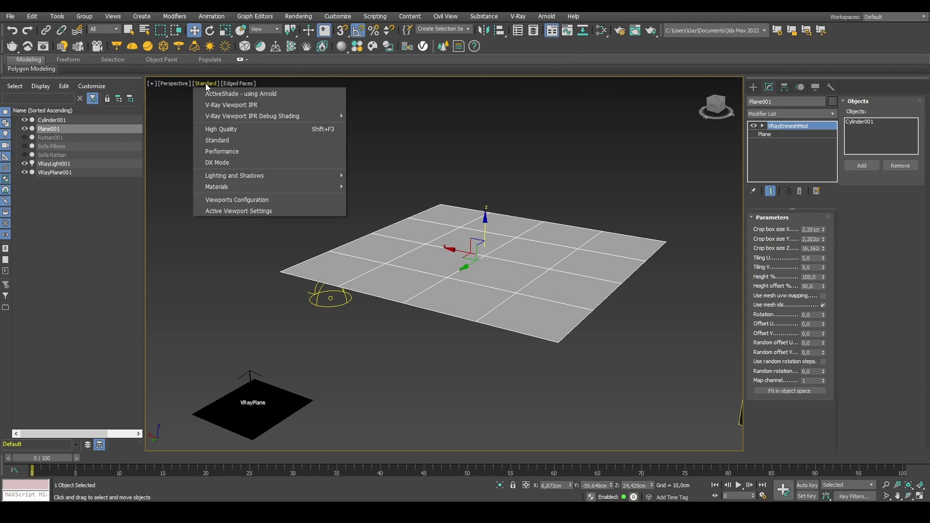
click(243, 105)
middle_drag(418, 225, 356, 205)
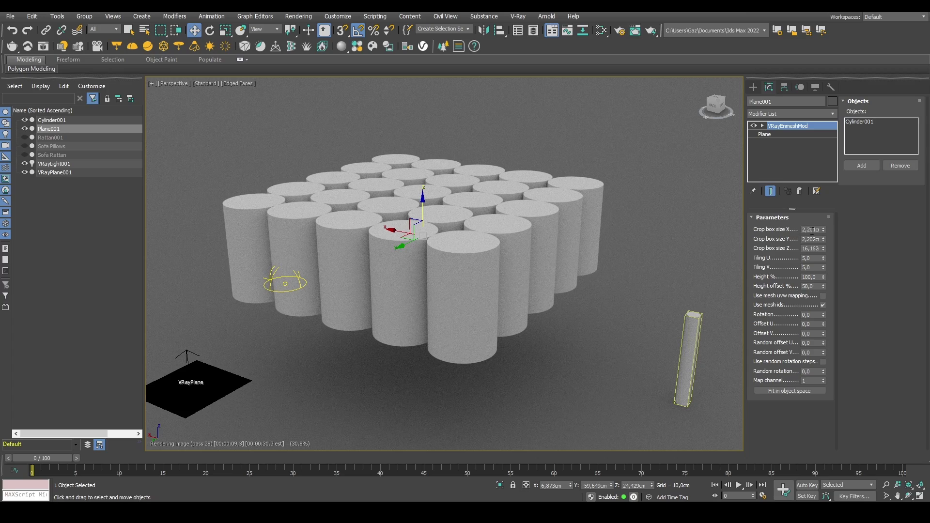
Step: Shrink the enmesh crop box X size with its spinner while reframing the block
middle_drag(702, 294, 668, 280)
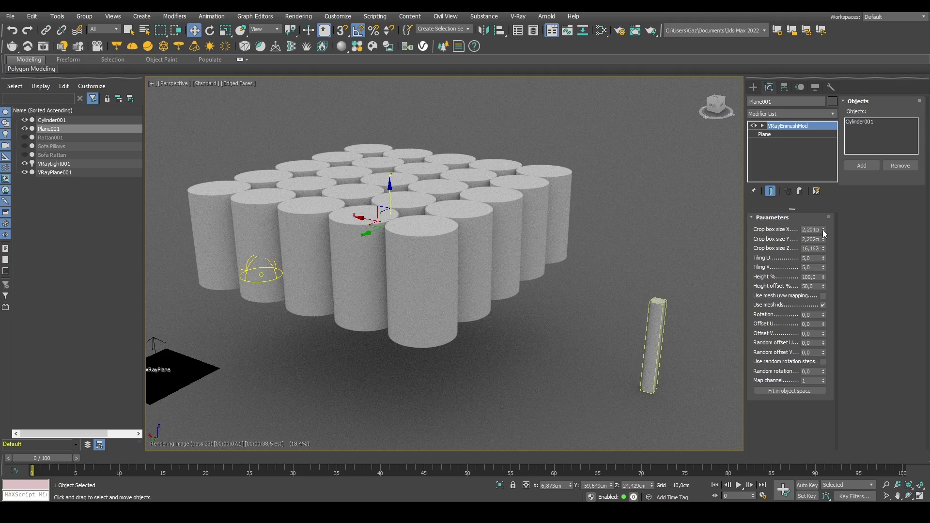
drag(822, 229, 828, 257)
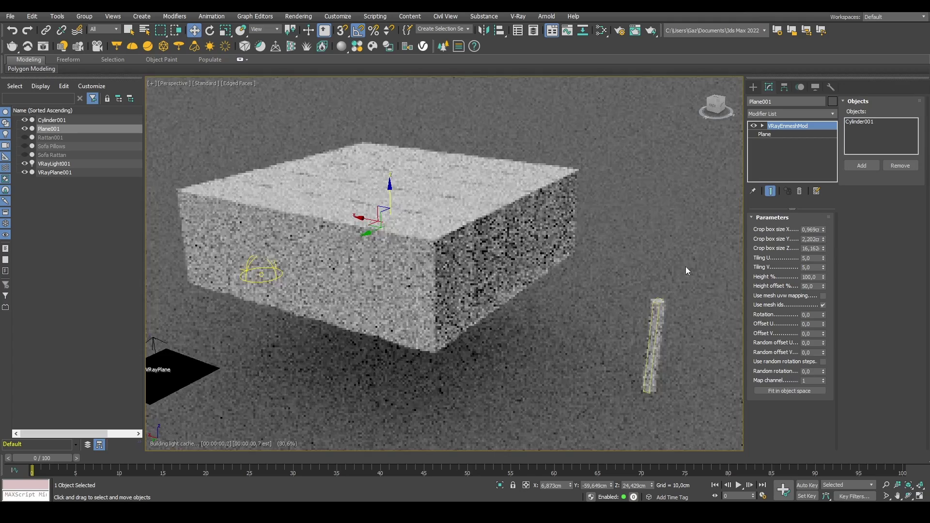
scroll(653, 339, up, 3)
middle_drag(320, 154, 408, 222)
alt+middle_drag(617, 326, 668, 303)
Step: Enter 3 cm for both the crop box X and Y sizes
double_click(819, 230)
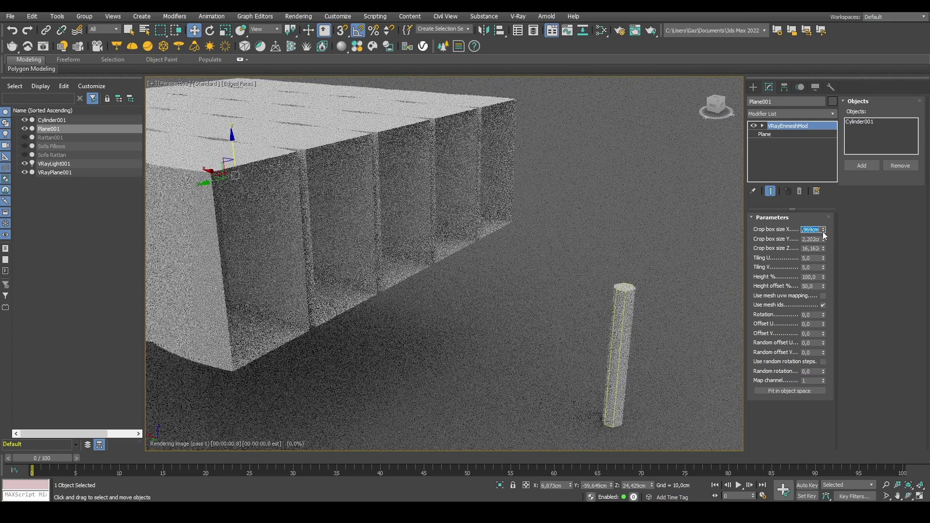
text(3)
key(Tab)
text(3)
key(Tab)
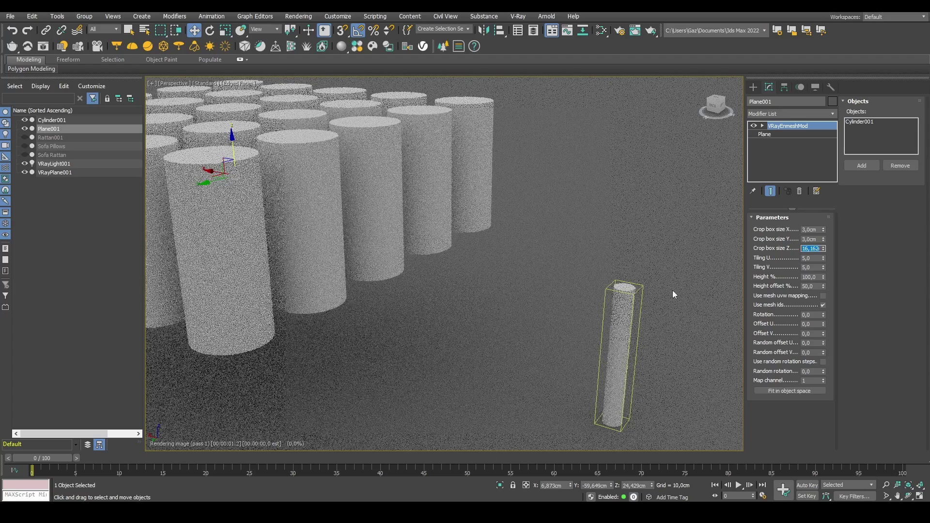
middle_drag(491, 246, 538, 280)
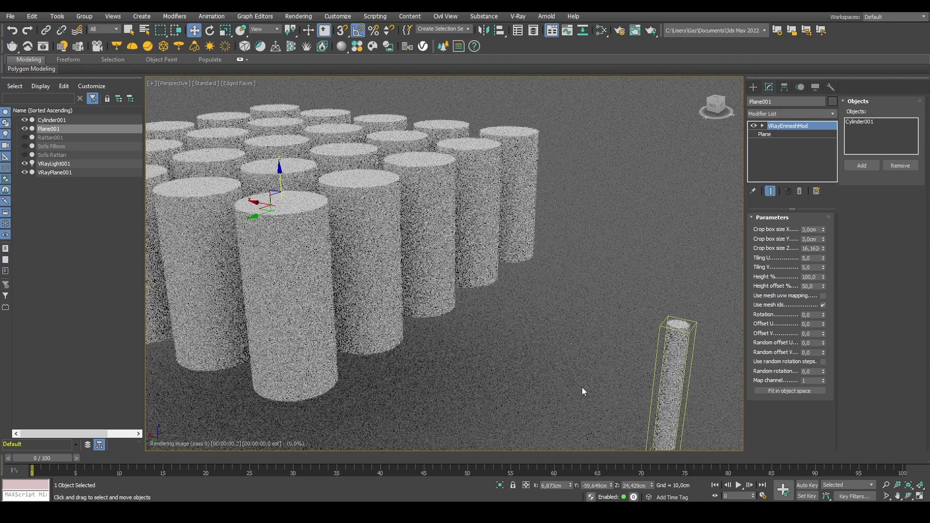
click(814, 230)
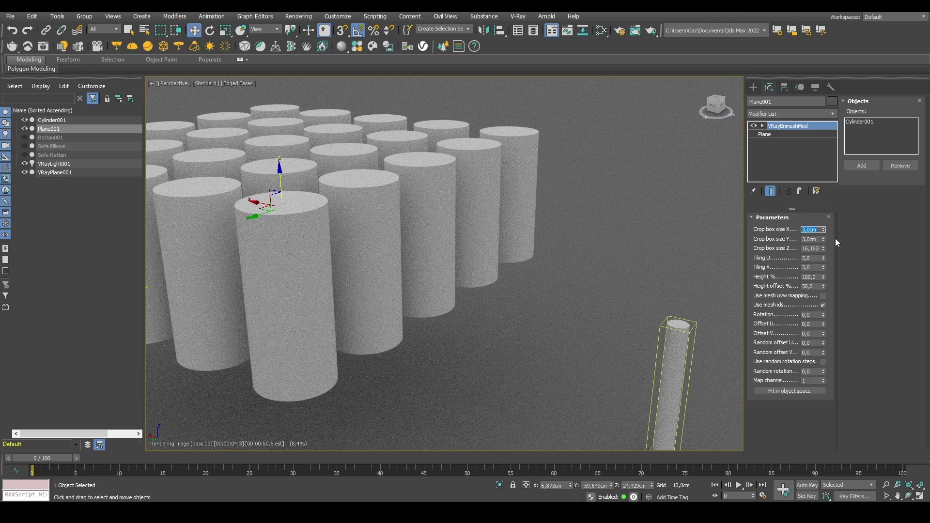
alt+middle_drag(575, 239, 592, 258)
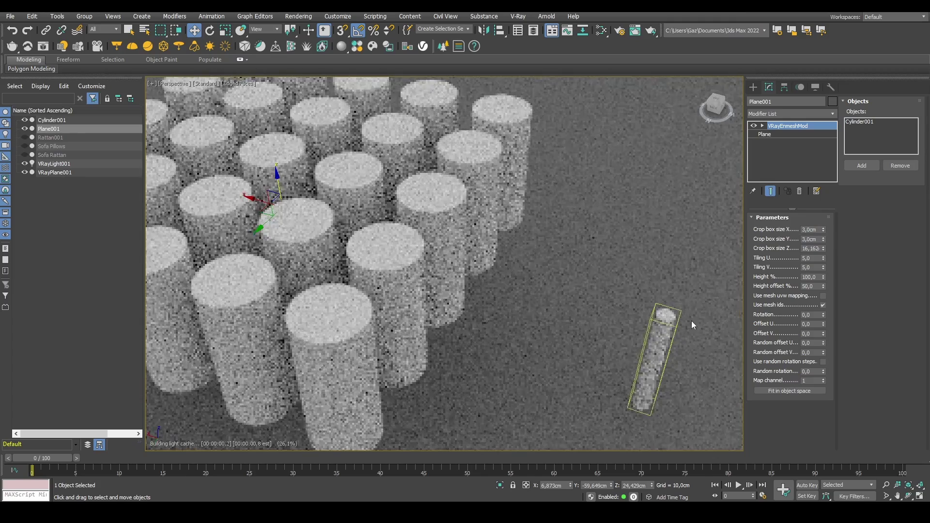
middle_drag(457, 257, 503, 243)
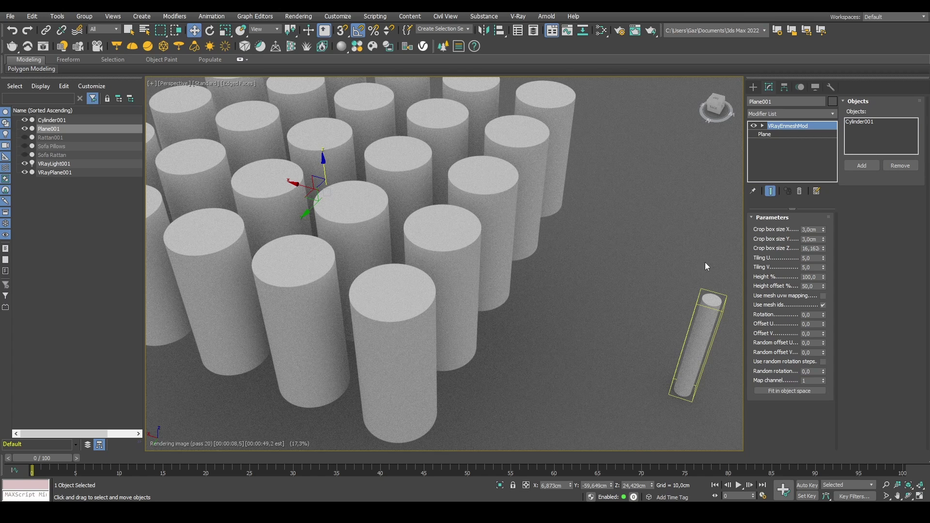
Step: Set enmesh Tiling U and Tiling V to 10 each for a denser cylinder grid
click(812, 258)
text(10)
key(Tab)
text(10)
key(Tab)
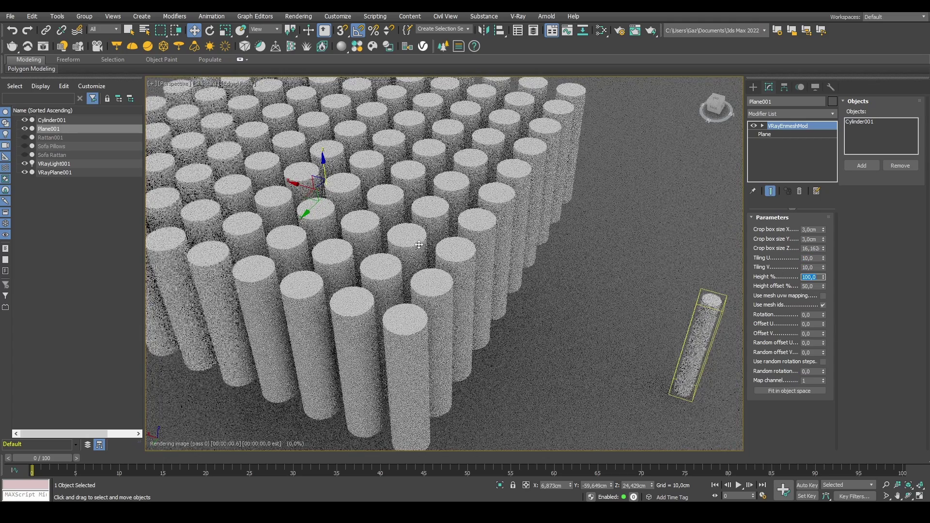
scroll(499, 239, up, 2)
alt+middle_drag(499, 239, 461, 214)
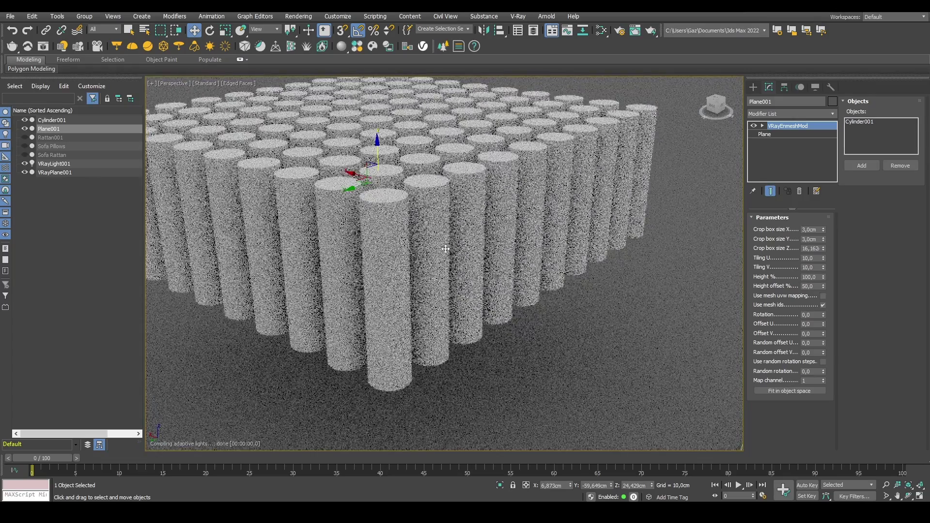
middle_drag(382, 240, 408, 273)
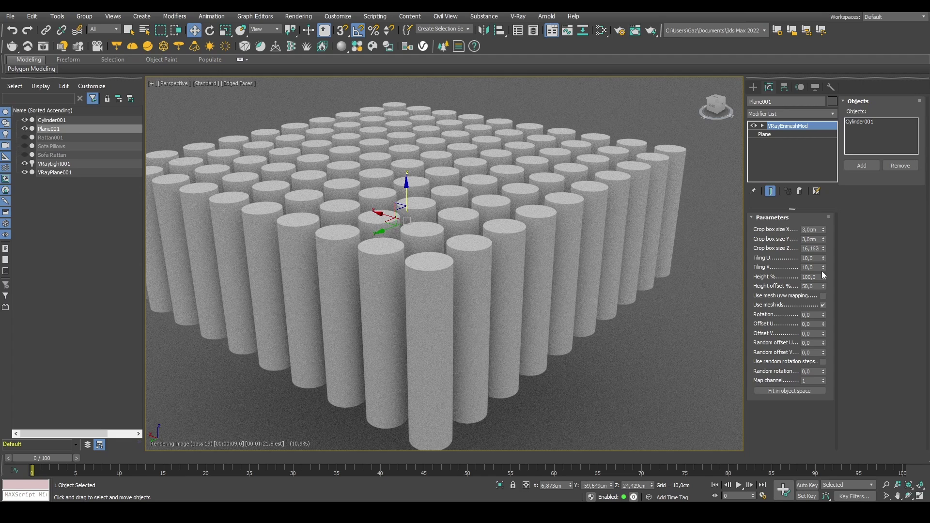
click(813, 277)
middle_drag(577, 270, 505, 257)
scroll(492, 237, down, 4)
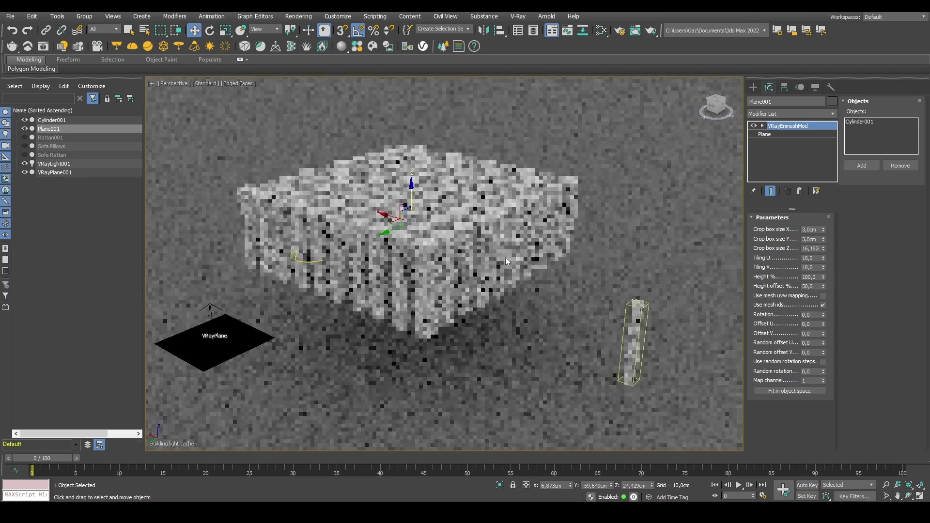
click(805, 277)
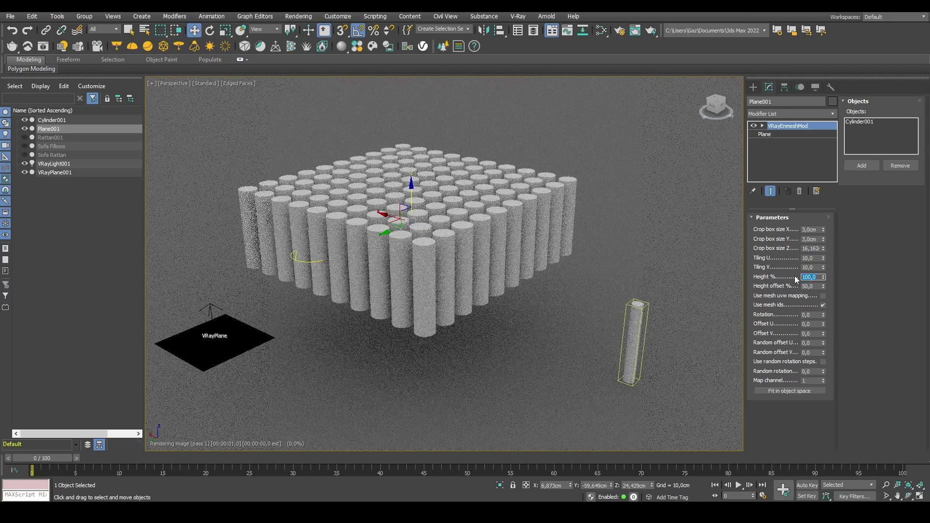
text(50)
key(Tab)
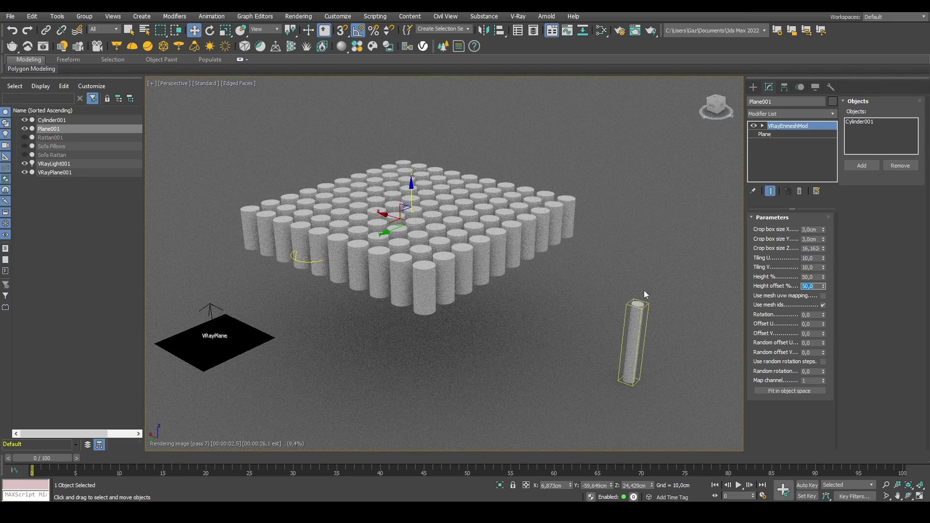
click(808, 279)
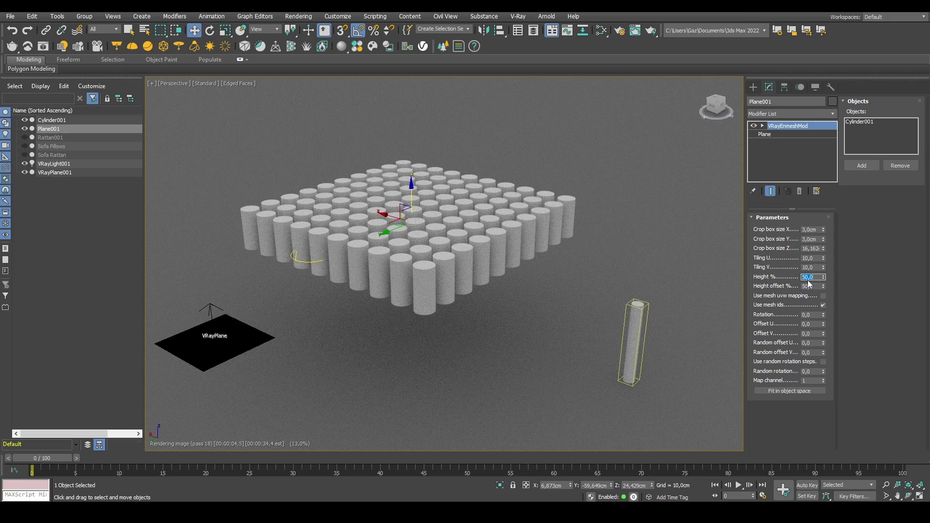
text(100)
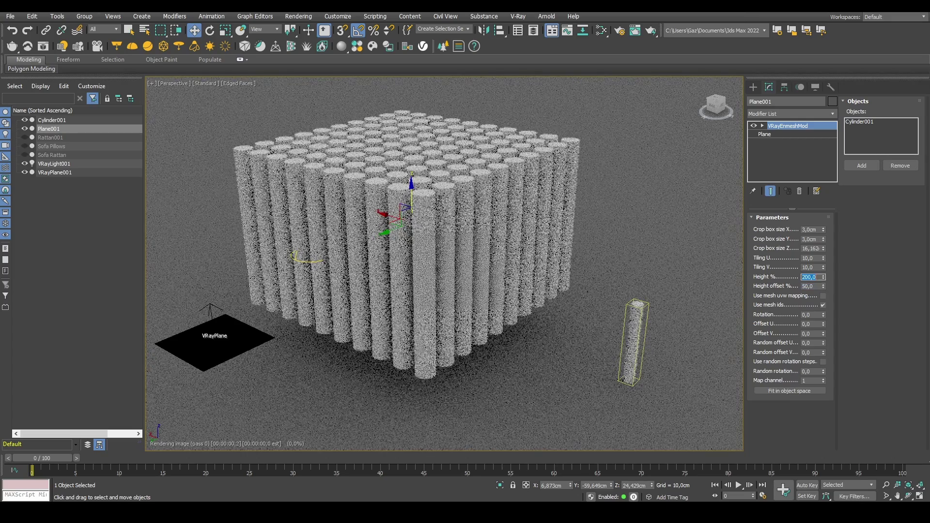
key(Tab)
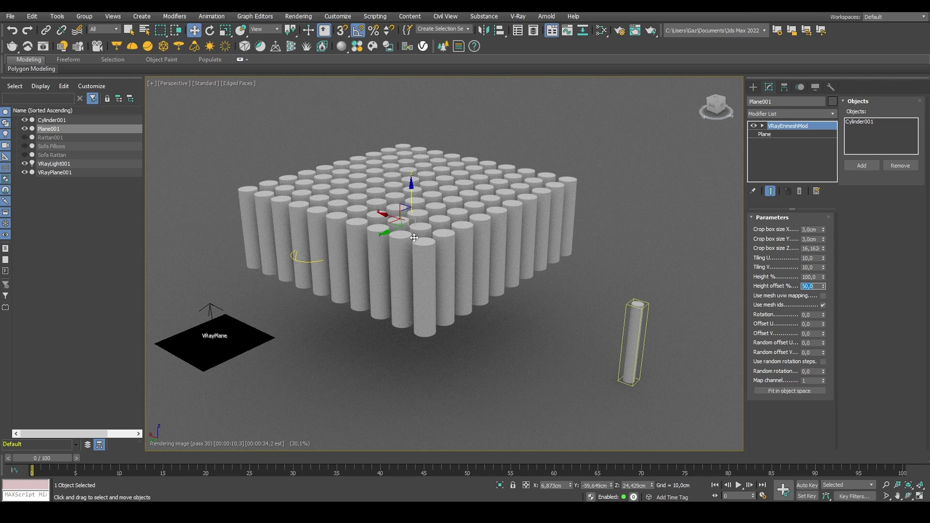
alt+middle_drag(537, 250, 472, 223)
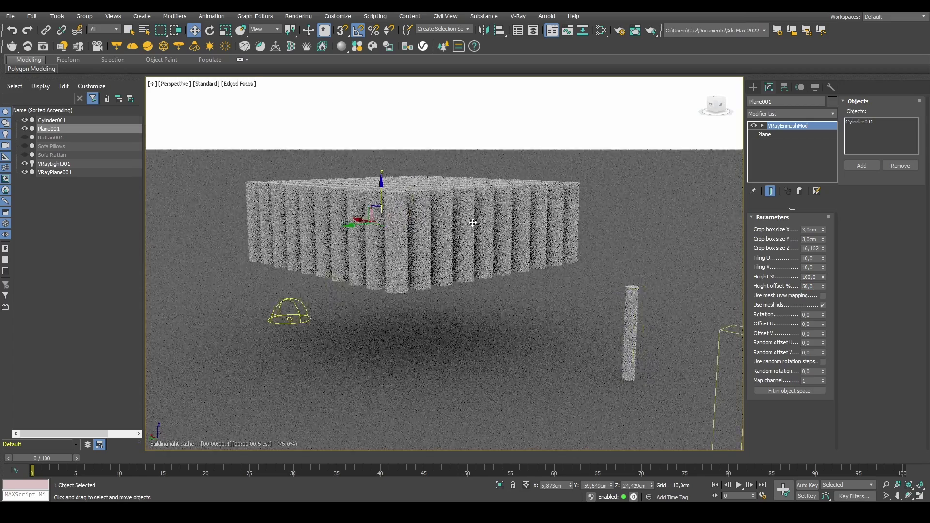
scroll(472, 222, up, 3)
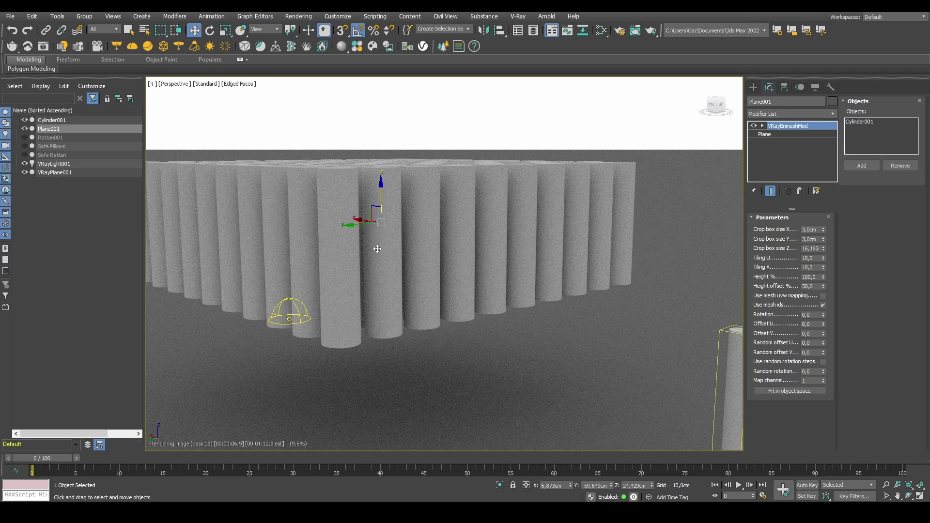
double_click(816, 285)
text(0)
key(Tab)
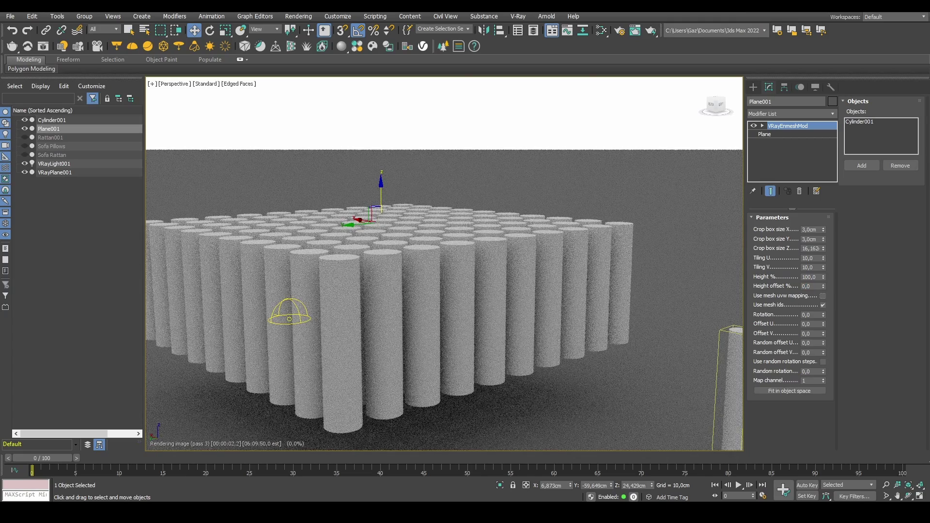
double_click(808, 286)
text(100)
key(Return)
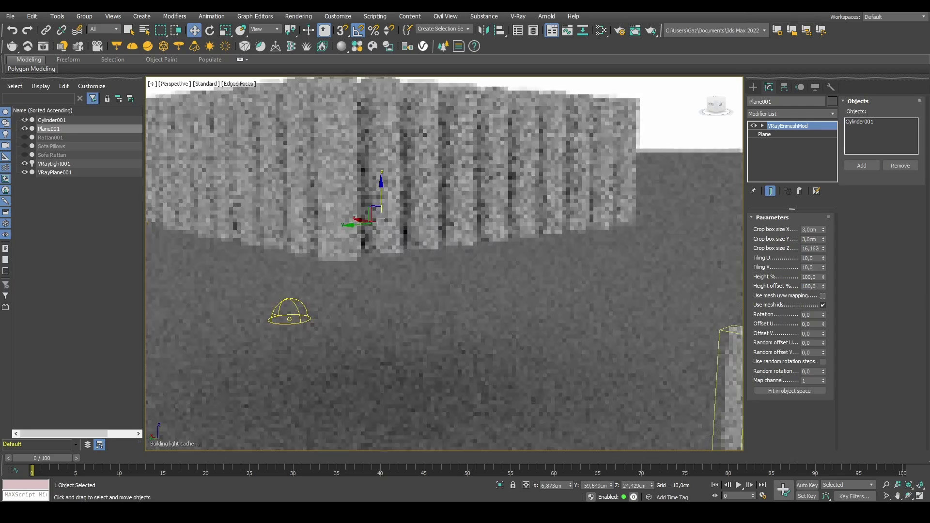
alt+middle_drag(426, 231, 448, 203)
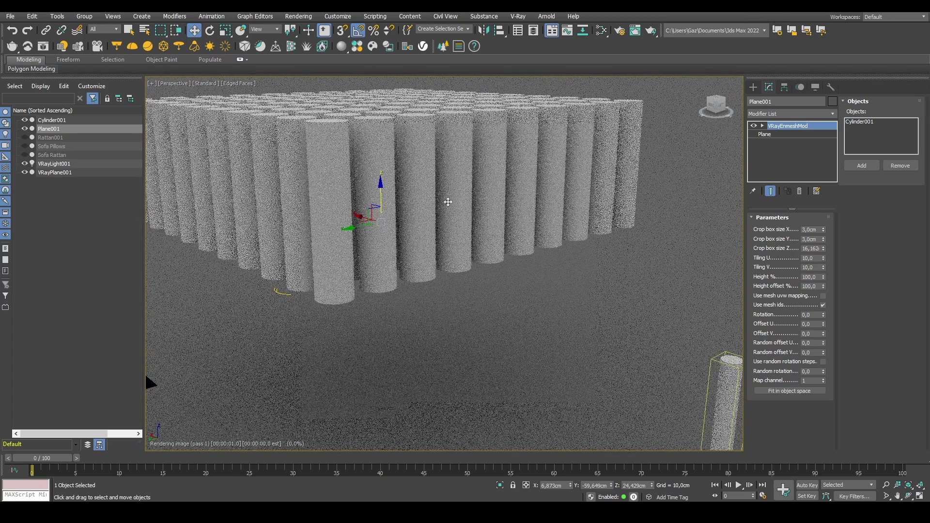
click(816, 286)
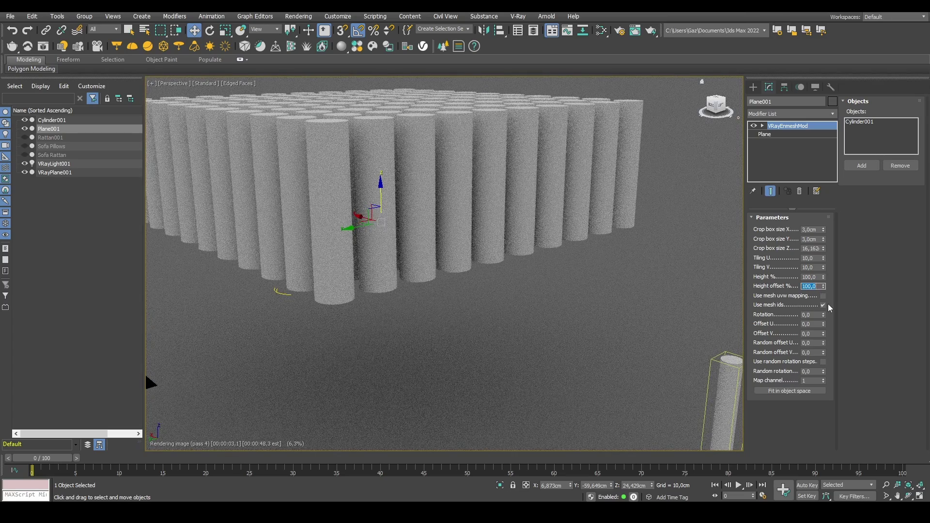
text(50)
key(Return)
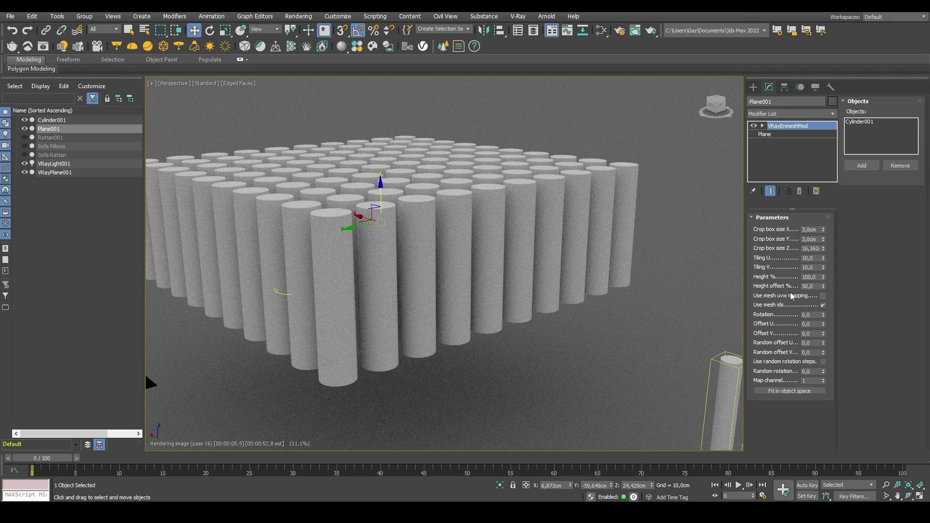
middle_drag(557, 307, 515, 270)
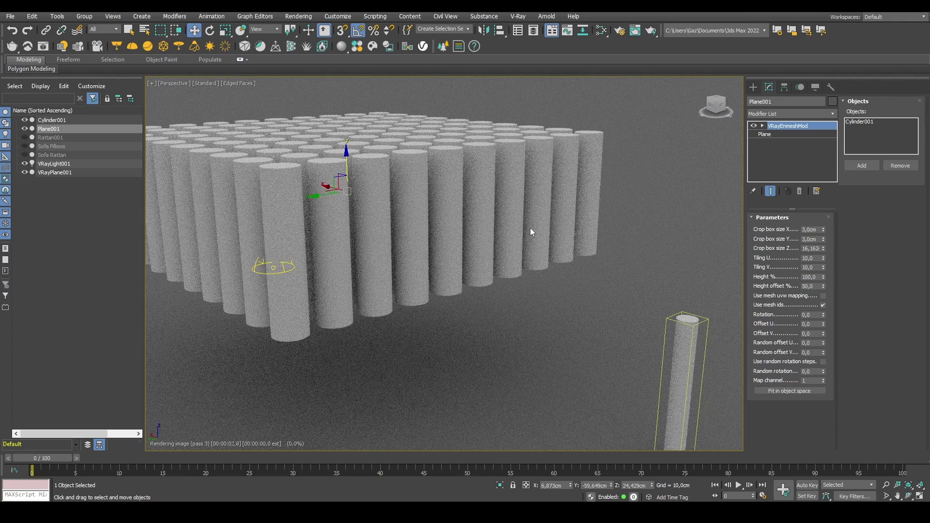
middle_drag(465, 216, 475, 234)
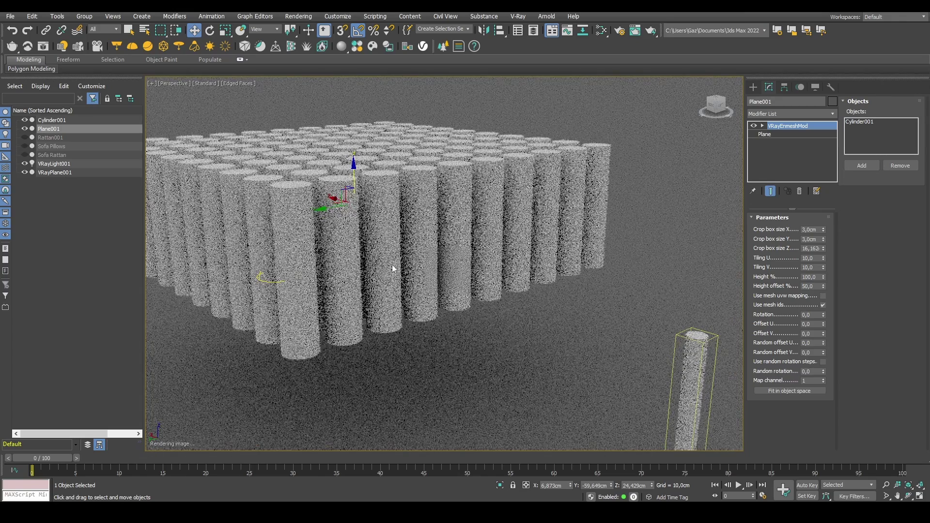
middle_drag(391, 252, 419, 274)
alt+middle_drag(443, 206, 426, 225)
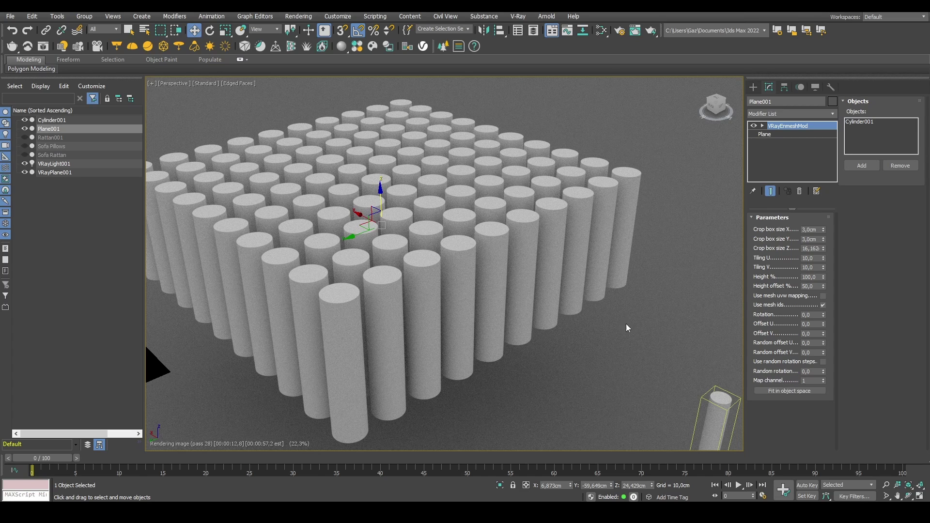
middle_drag(625, 323, 553, 251)
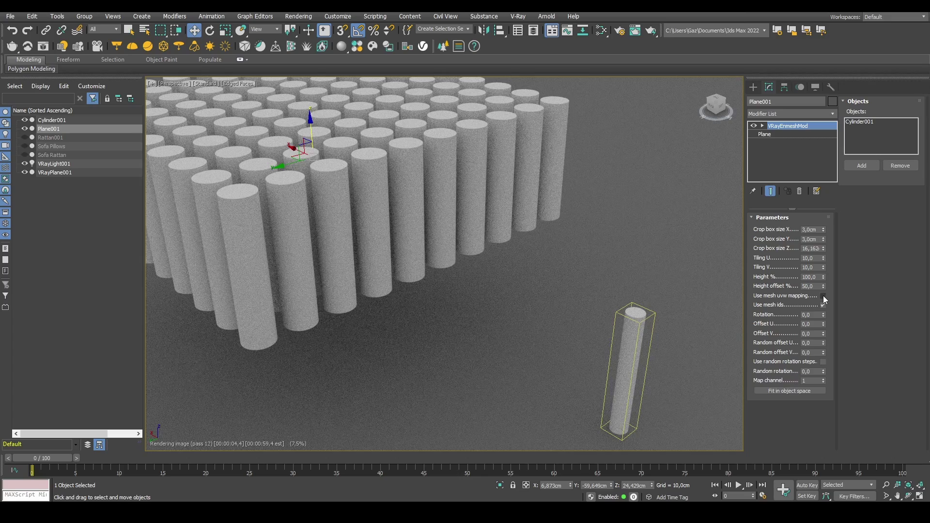
middle_drag(452, 246, 601, 287)
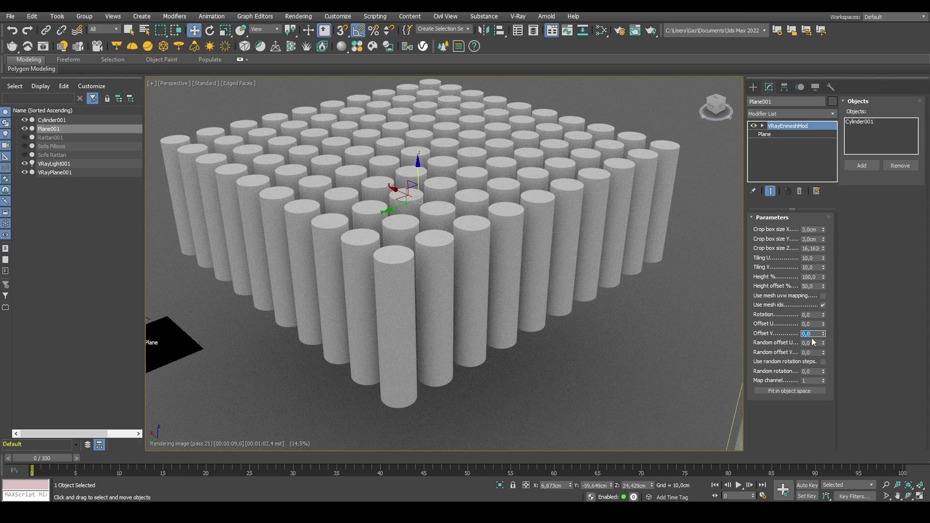
click(813, 343)
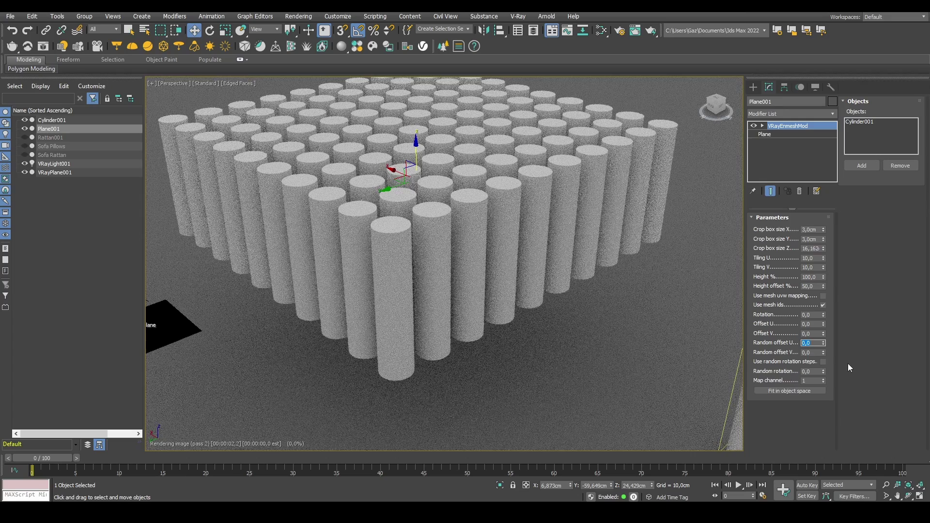
text(1)
key(Tab)
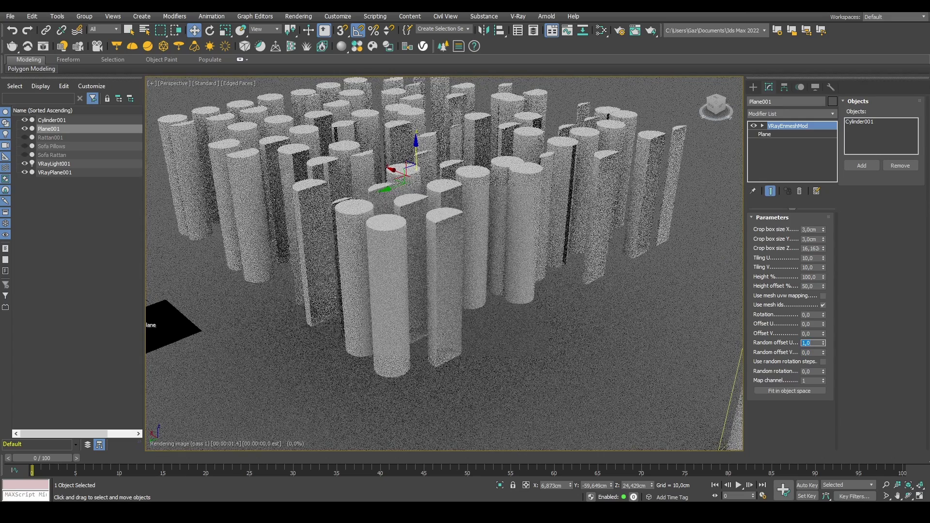
key(shift+Tab)
text(0)
key(Tab)
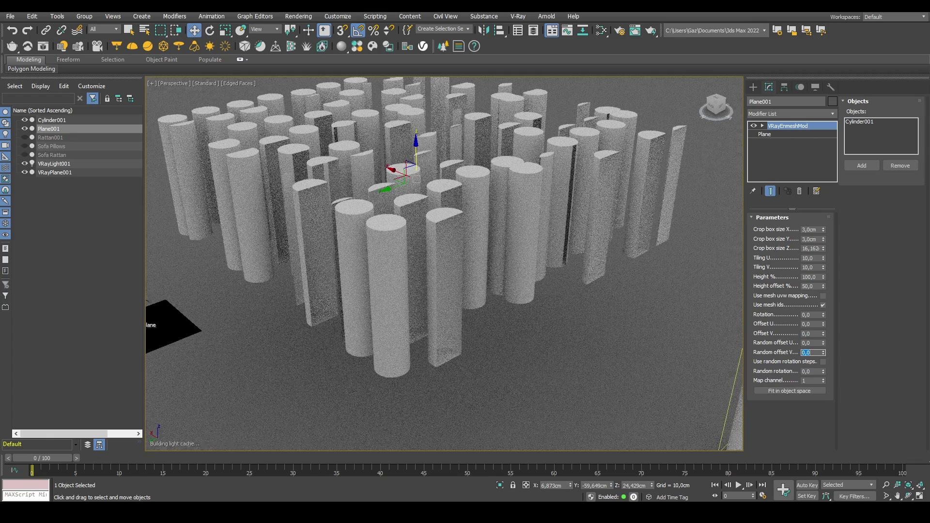
text(1)
key(Return)
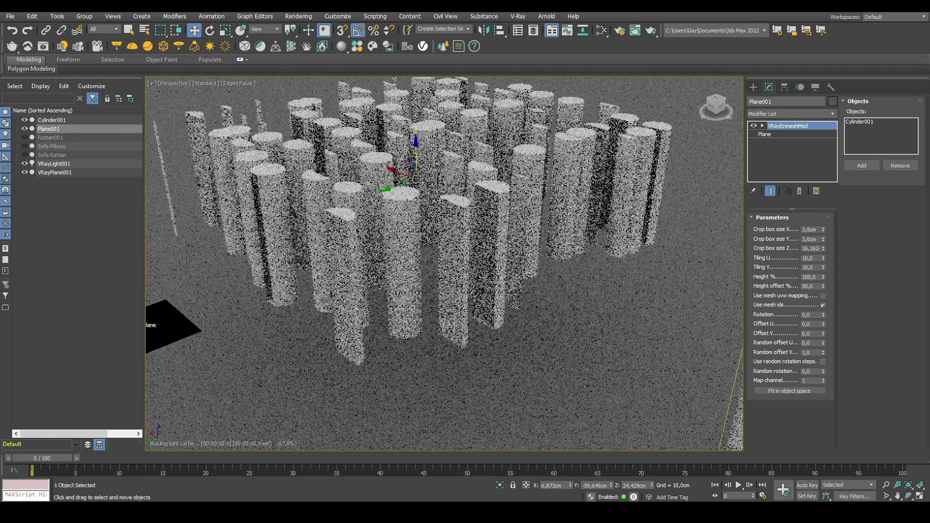
right_click(848, 366)
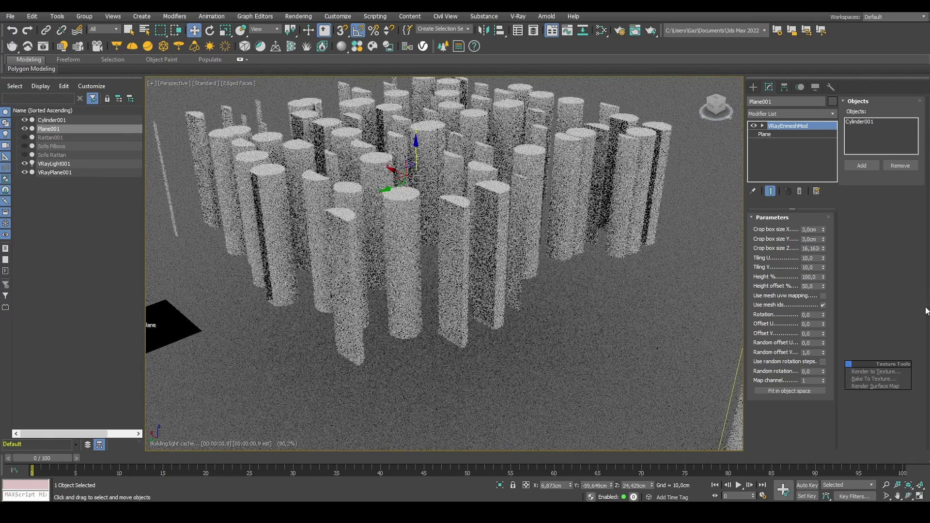
right_click(823, 352)
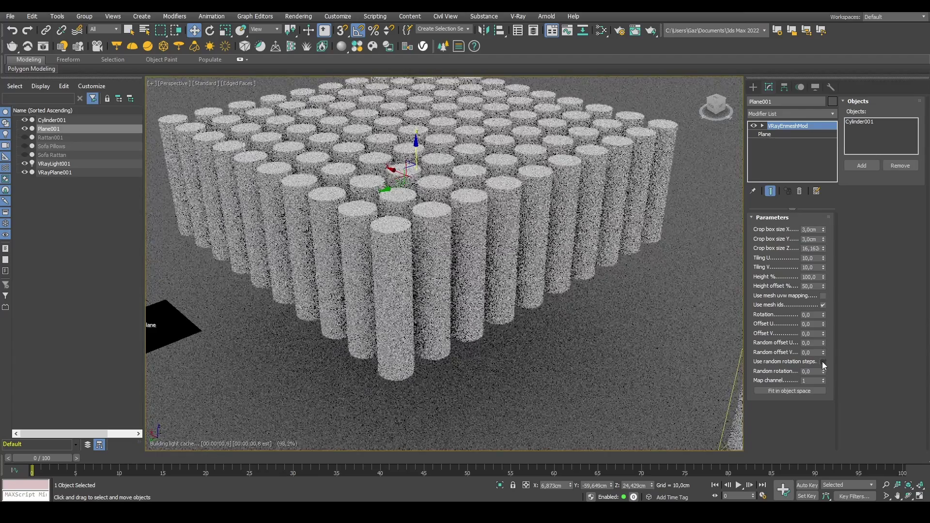
drag(823, 373, 744, 251)
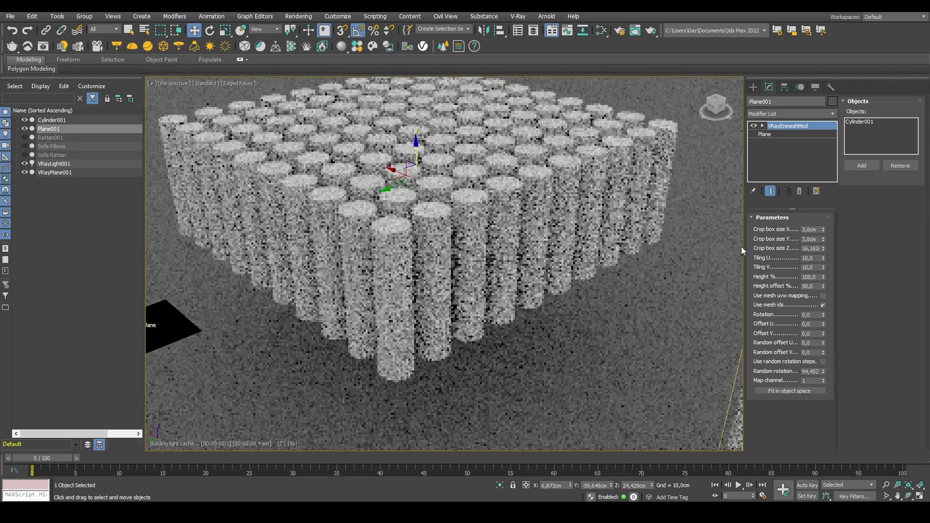
double_click(816, 372)
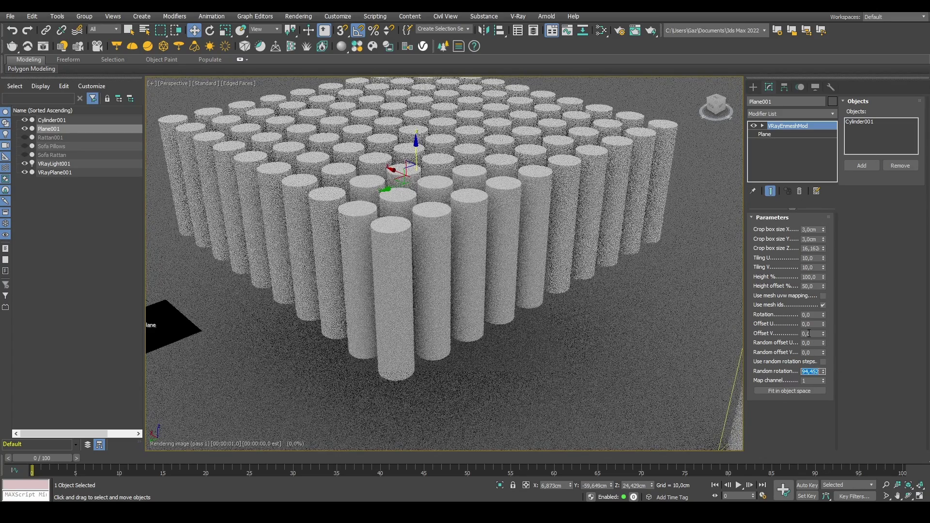
text(360)
key(Tab)
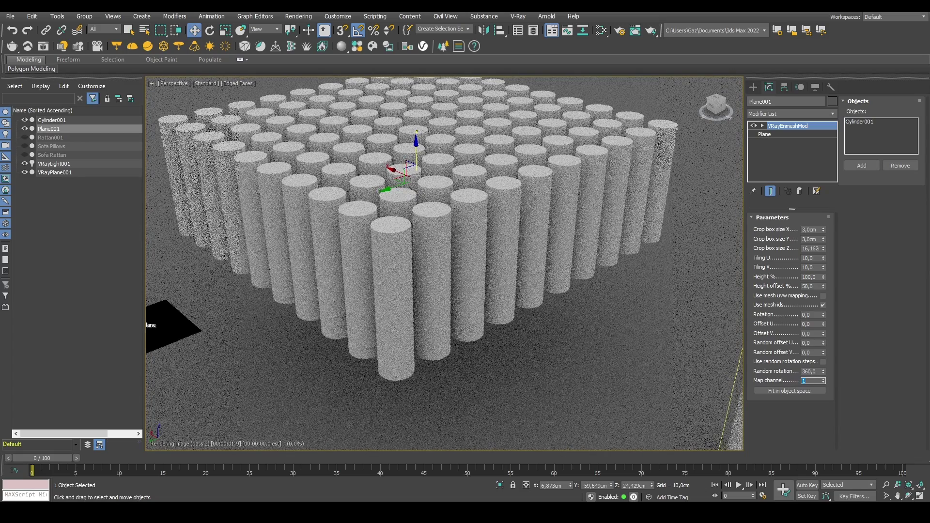
right_click(823, 371)
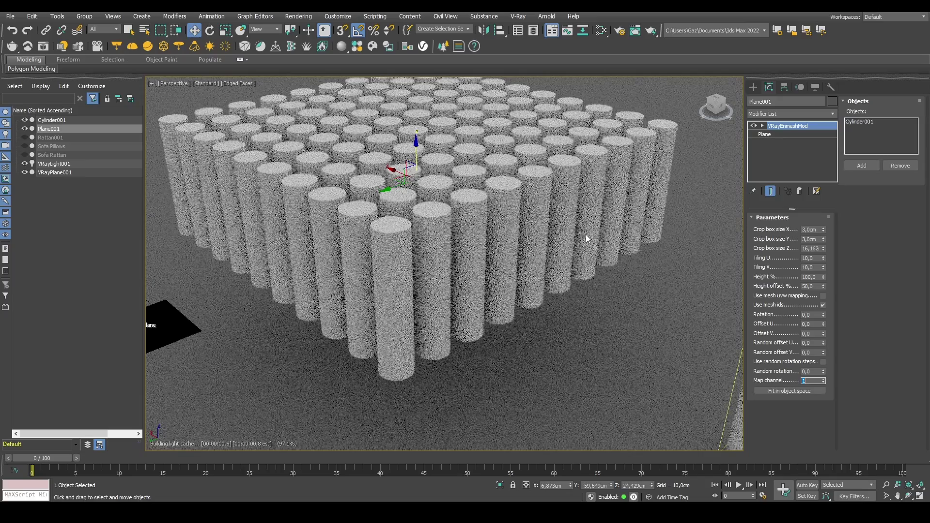
Step: Enter the enmesh gizmo sub-object and nudge the crop box gizmo slightly left along X
middle_drag(673, 323, 701, 388)
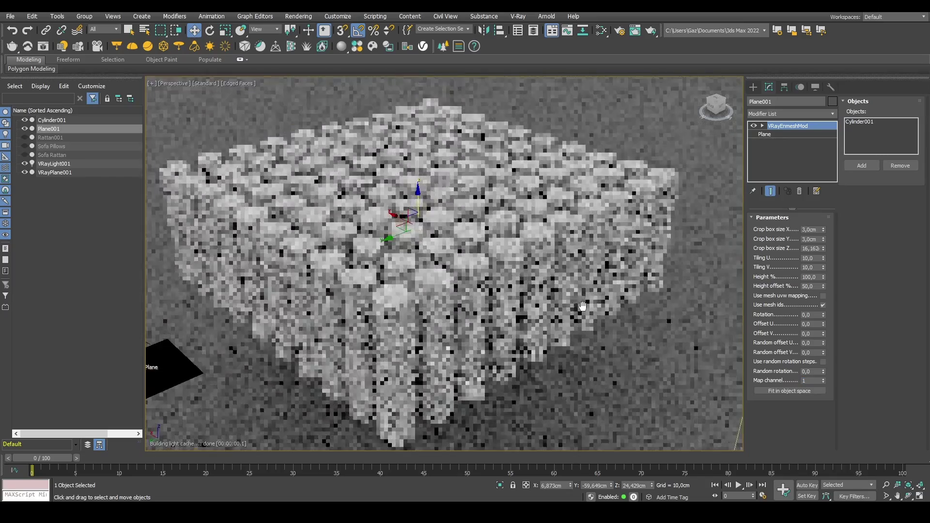
middle_drag(548, 279, 558, 268)
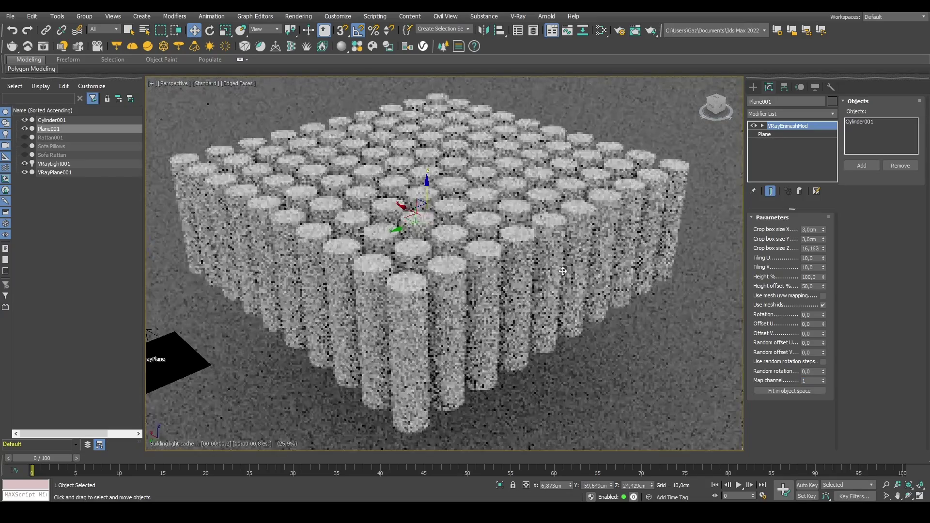
middle_drag(606, 340, 529, 287)
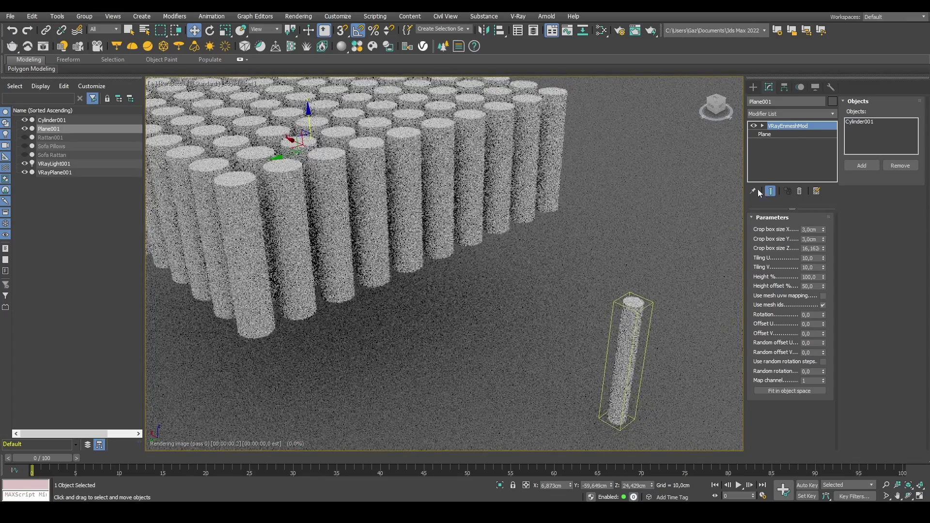
click(778, 134)
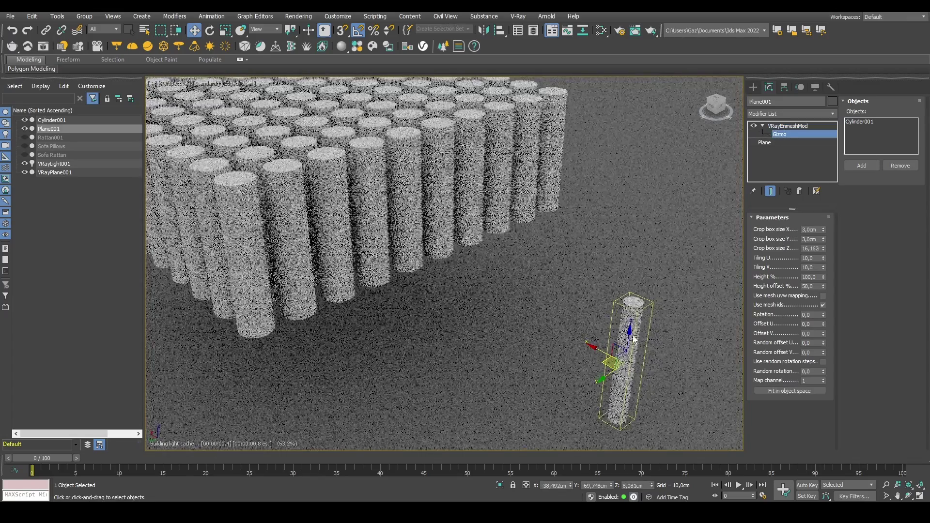
mouse_move(606, 341)
mouse_down()
mouse_move(583, 340)
mouse_move(604, 350)
mouse_up()
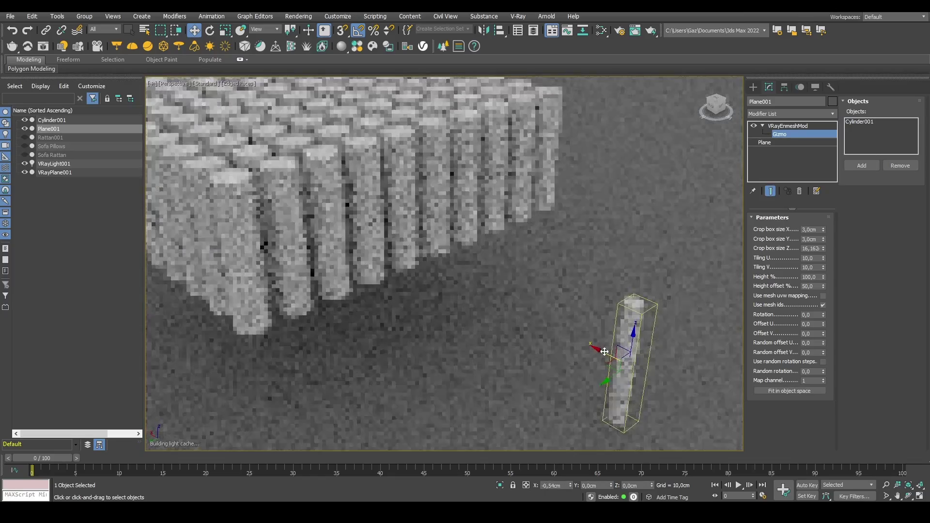
drag(647, 321, 643, 319)
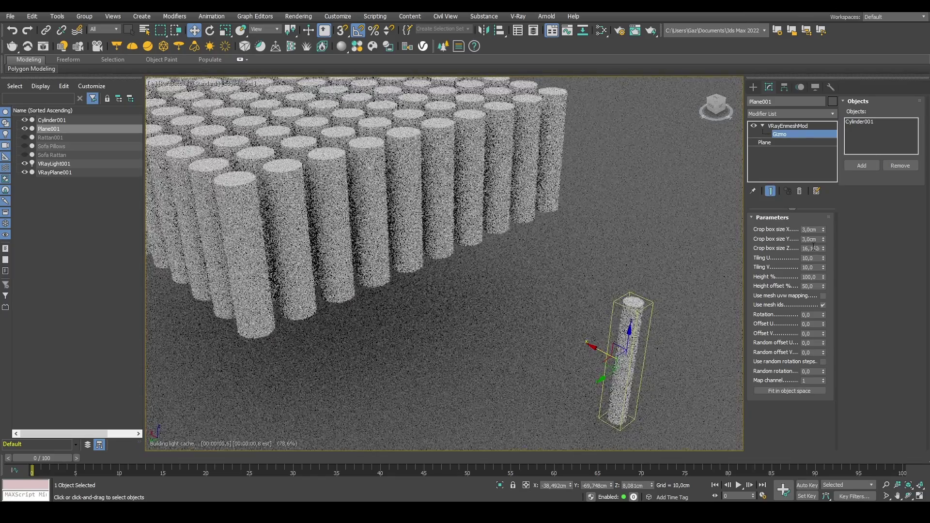
alt+middle_drag(620, 316, 621, 309)
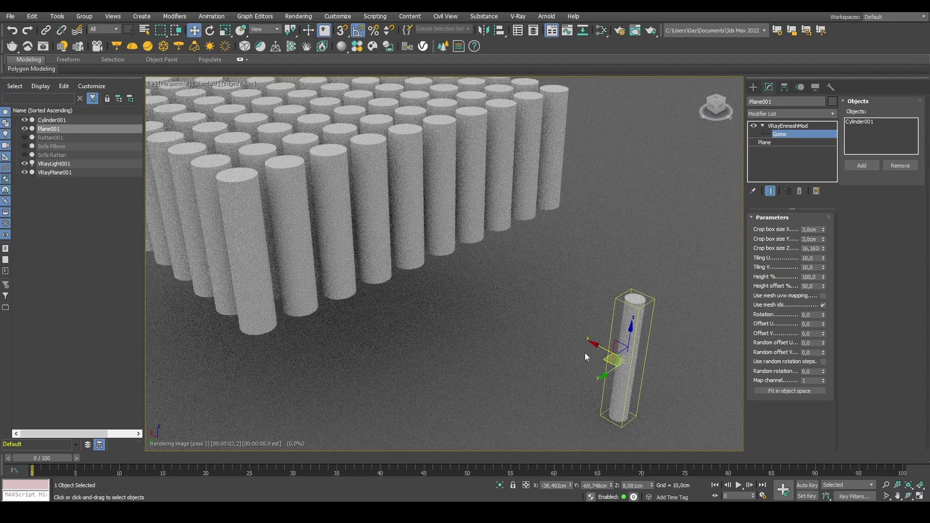
Step: Adjust the crop box Z size spinner and pan across the tiled cylinder grid
double_click(810, 248)
mouse_move(823, 250)
mouse_down()
mouse_move(818, 233)
mouse_move(821, 250)
mouse_up()
middle_drag(478, 278, 482, 280)
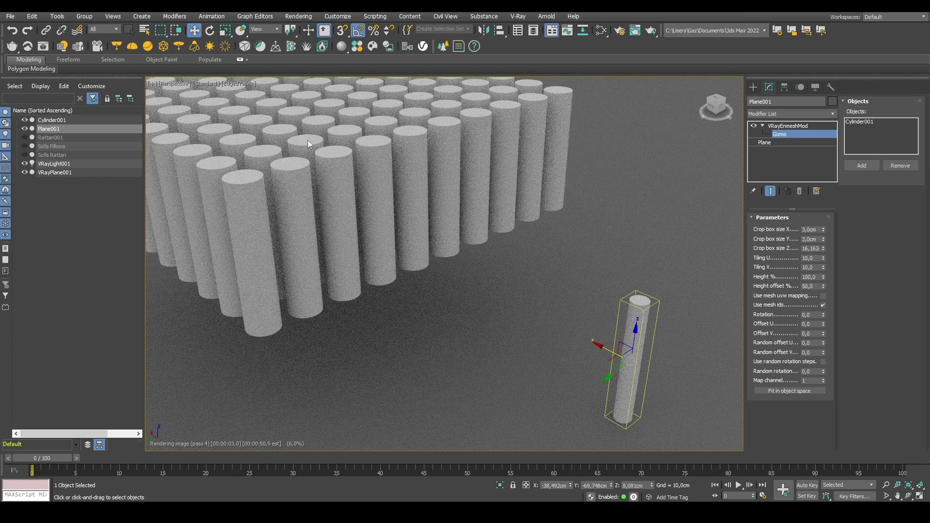
middle_drag(301, 203, 331, 231)
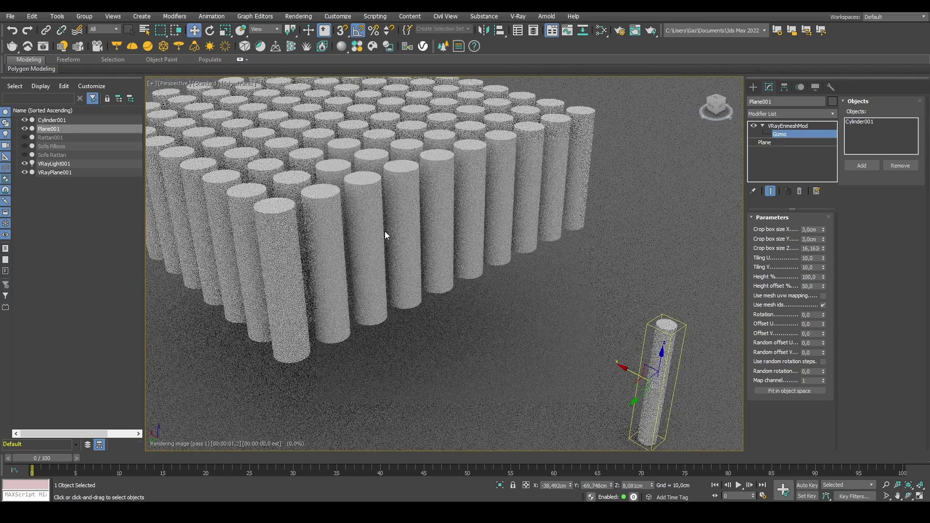
middle_drag(579, 356, 547, 300)
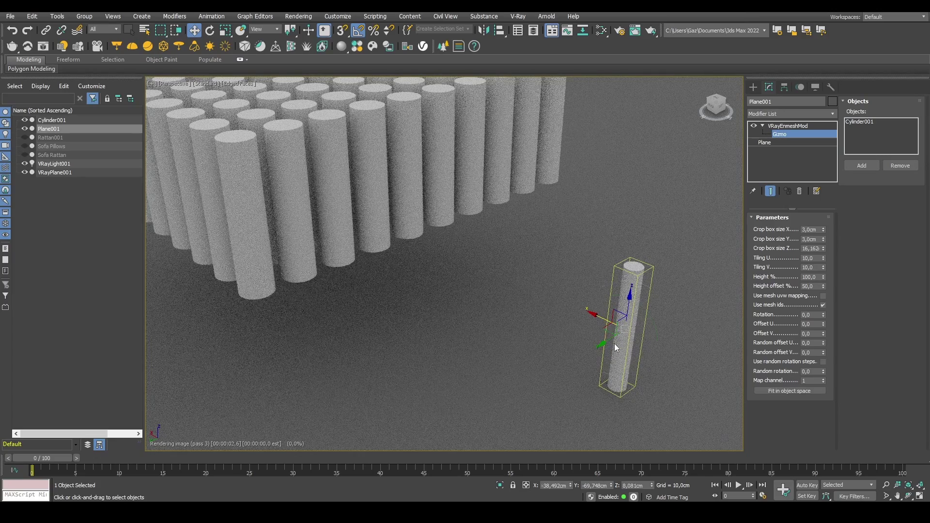
key(e)
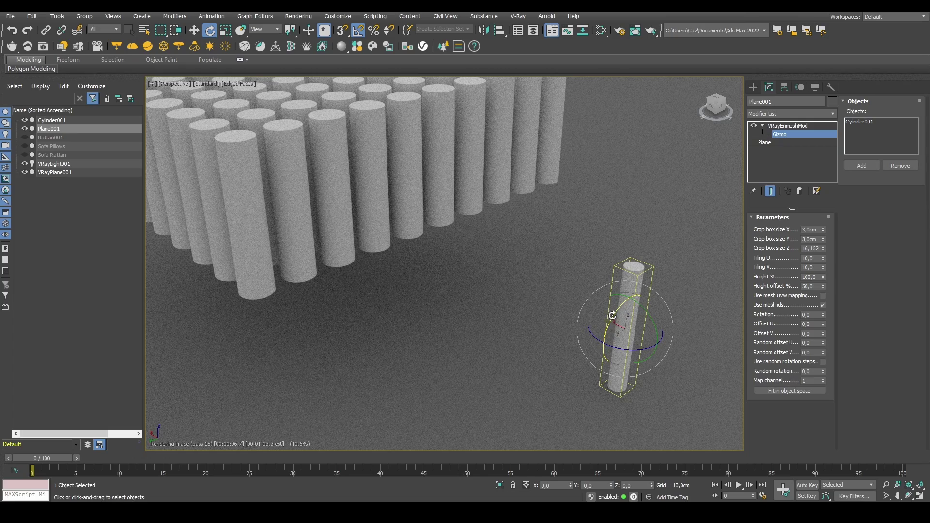
Step: Tip the crop box gizmo nearly horizontal, set crop Z to 3 cm and stretch Y to about 18.6 cm
drag(612, 315, 658, 295)
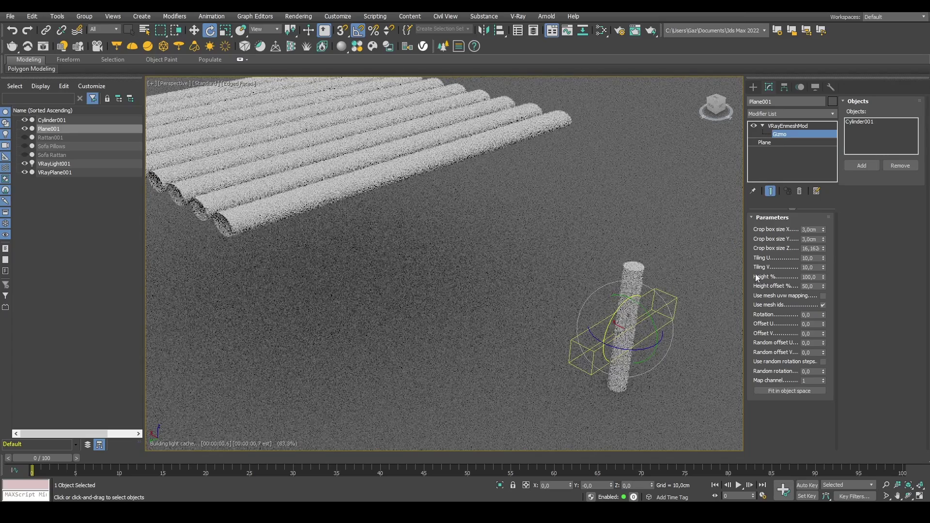
double_click(821, 247)
text(3)
key(Tab)
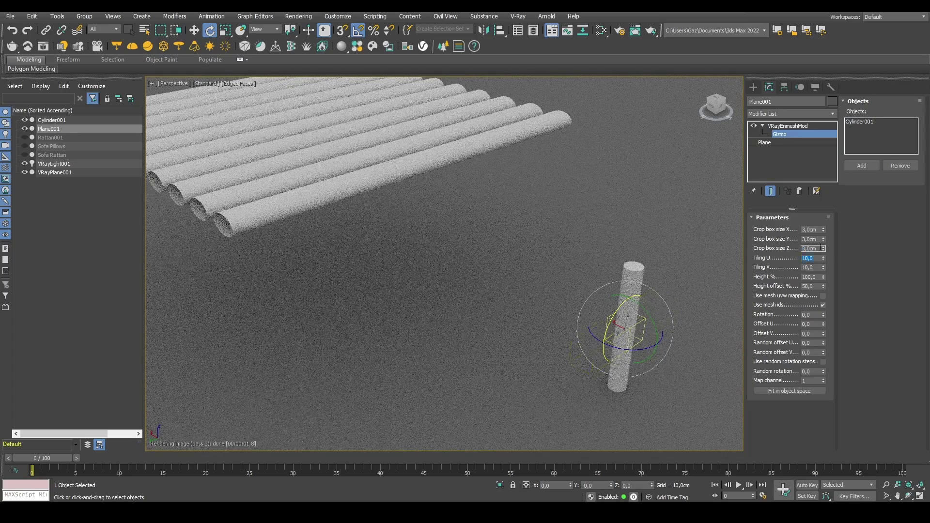
drag(823, 238, 812, 483)
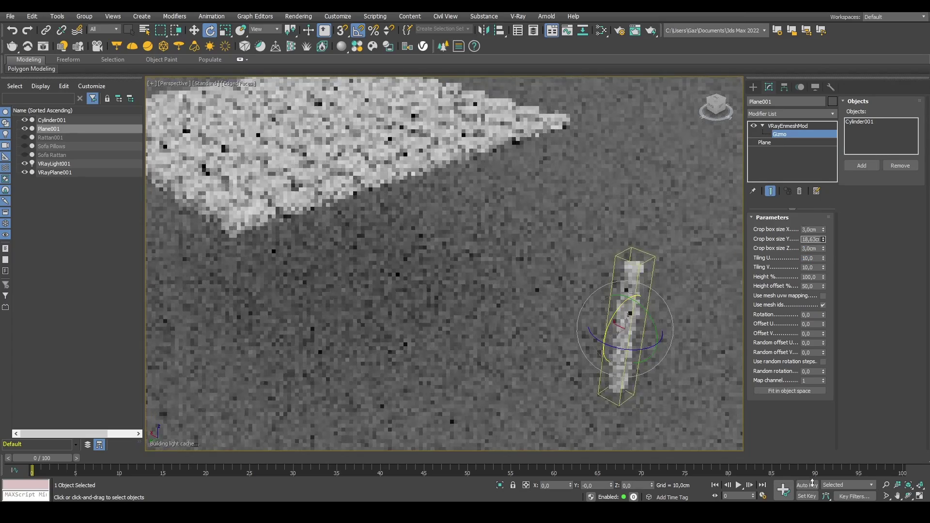
scroll(522, 225, up, 3)
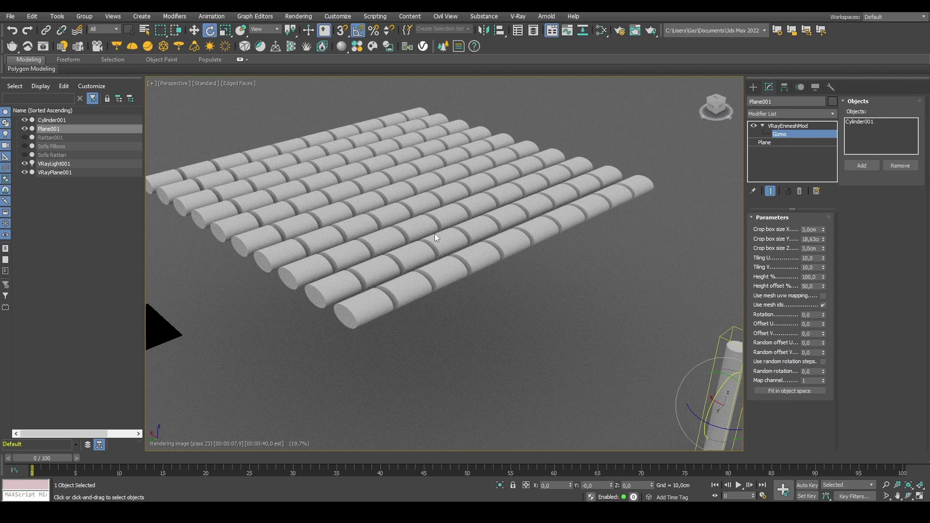
middle_drag(637, 320, 580, 266)
drag(823, 249, 832, 218)
key(ctrl+z)
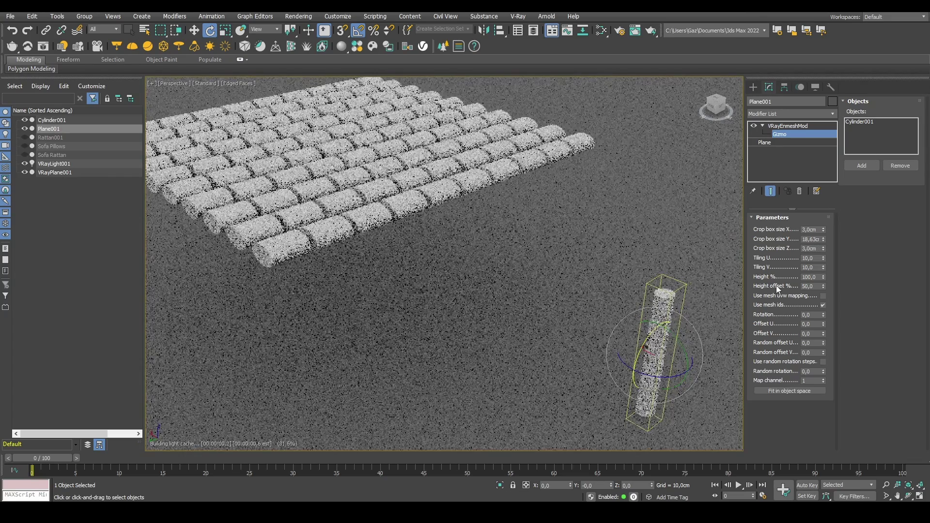
Step: Tilt the gizmo back upright, raising crop box Z to about 19 cm and setting Y to 3 cm
drag(697, 361, 635, 382)
drag(823, 249, 809, 495)
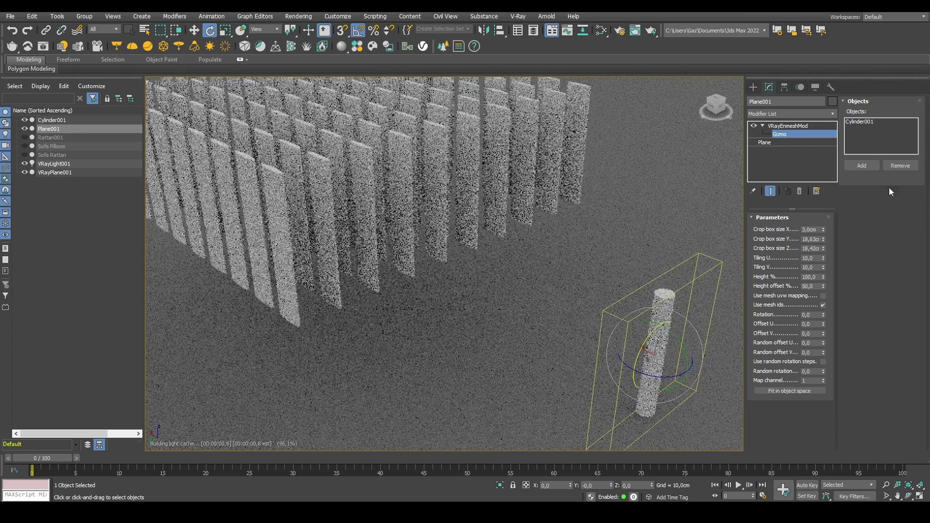
click(810, 239)
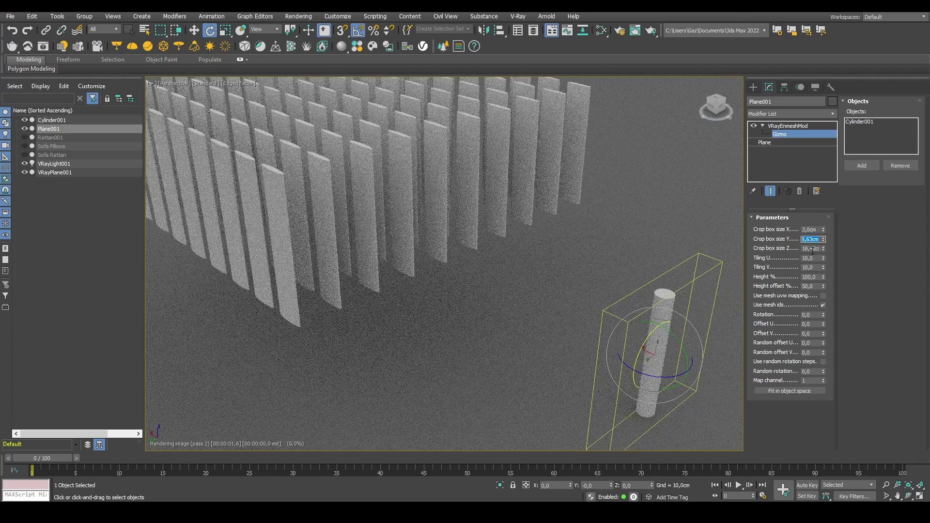
text(3)
key(Tab)
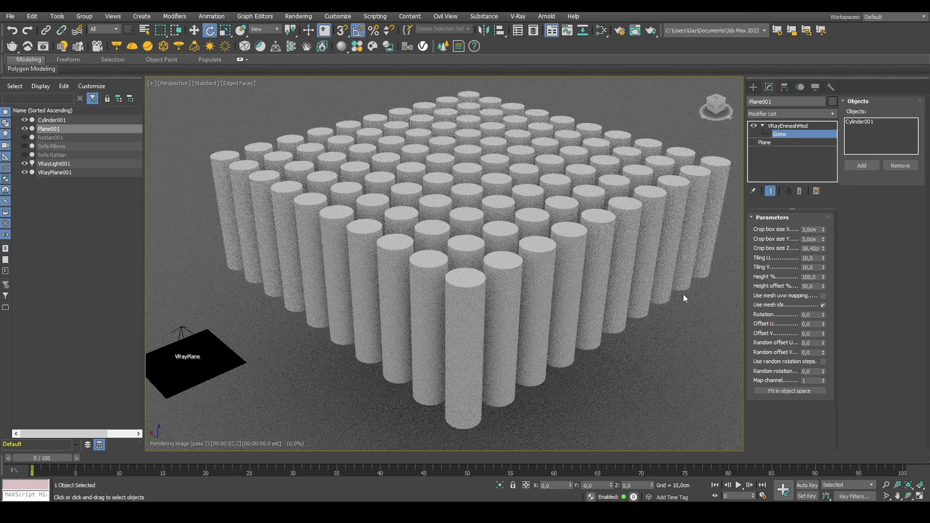
Step: Open the Slate Material Editor with M and move its window aside
scroll(542, 264, down, 8)
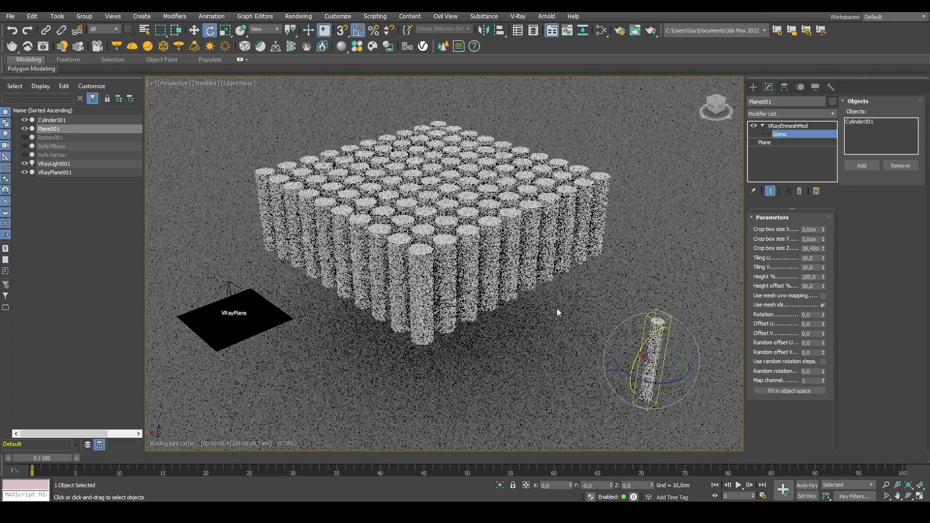
key(w)
scroll(531, 266, up, 5)
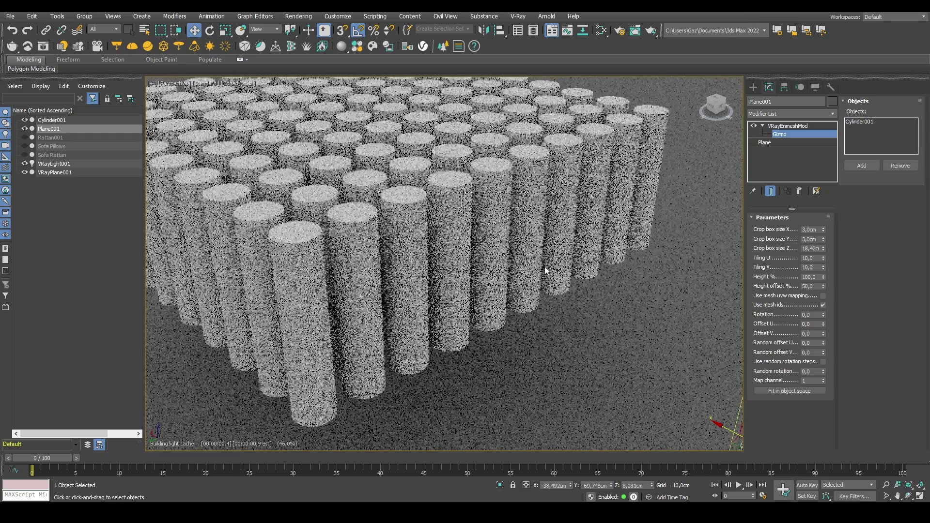
middle_drag(386, 242, 398, 248)
scroll(398, 248, down, 7)
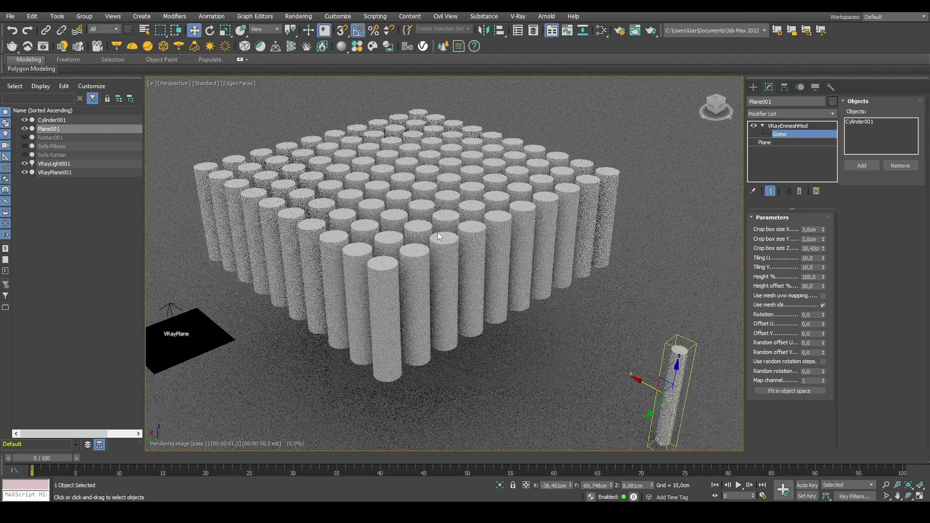
key(m)
drag(453, 187, 695, 122)
Step: Add a VRayColor map (Map #5) and wire it into the material's Diffuse
right_click(702, 252)
mouse_move(732, 268)
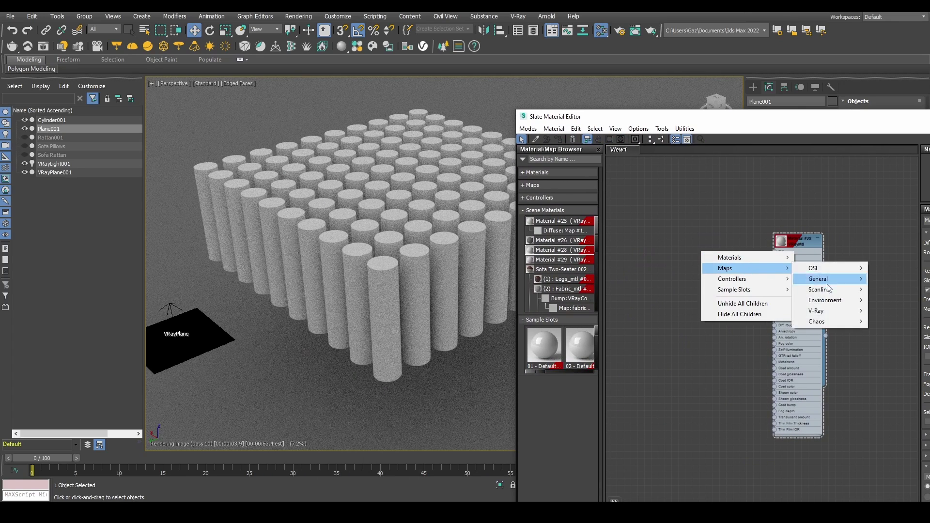
mouse_move(824, 310)
click(736, 40)
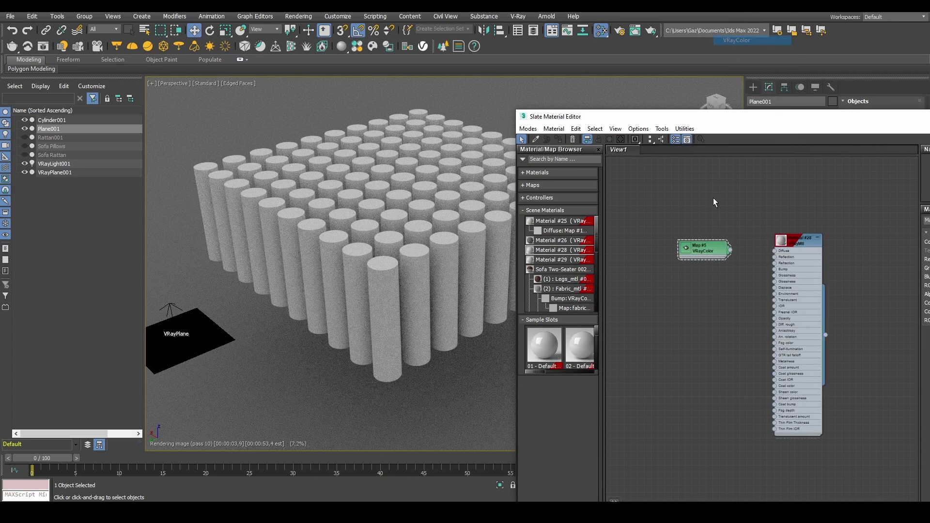
scroll(698, 252, up, 2)
drag(689, 239, 653, 246)
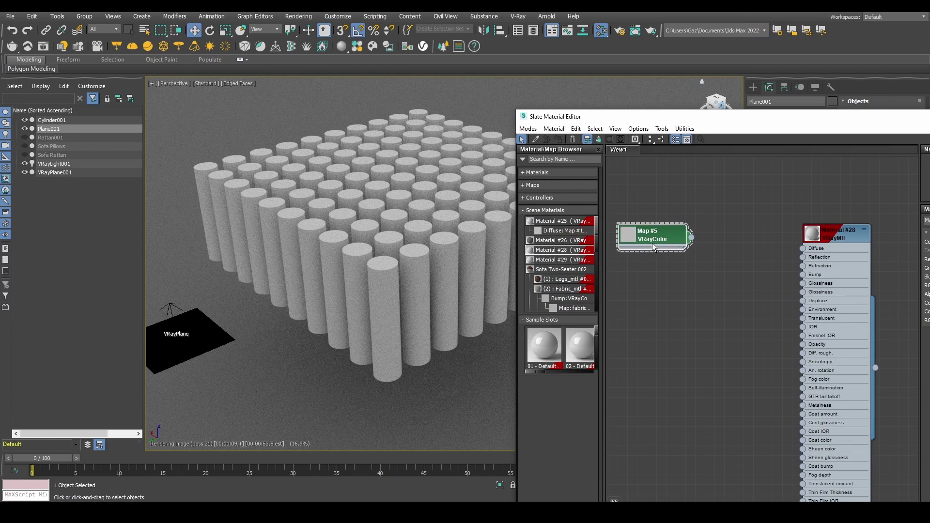
drag(674, 115, 495, 124)
drag(511, 246, 625, 262)
drag(504, 125, 573, 129)
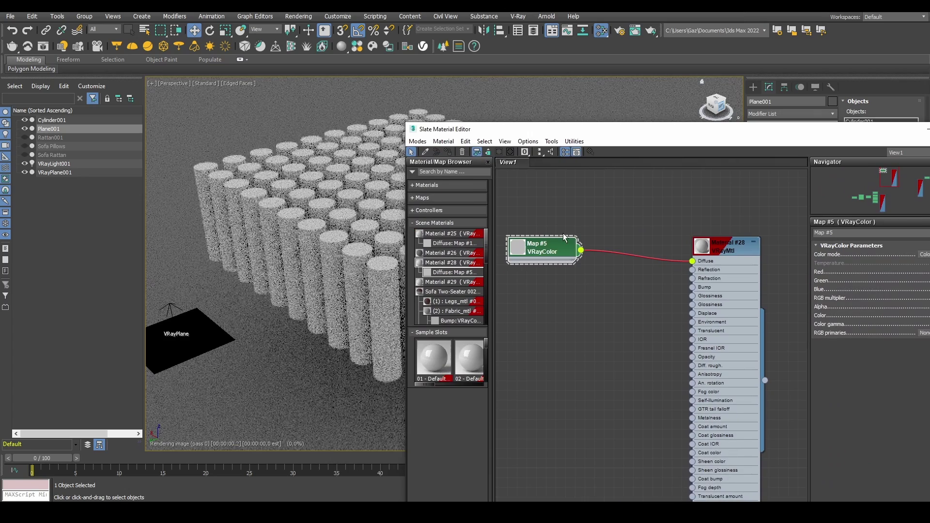
Step: Create a VRayMultiSubTex (Map #6) with Map #5 feeding its Default and first texture slot
drag(571, 260, 585, 241)
mouse_move(610, 258)
mouse_move(684, 299)
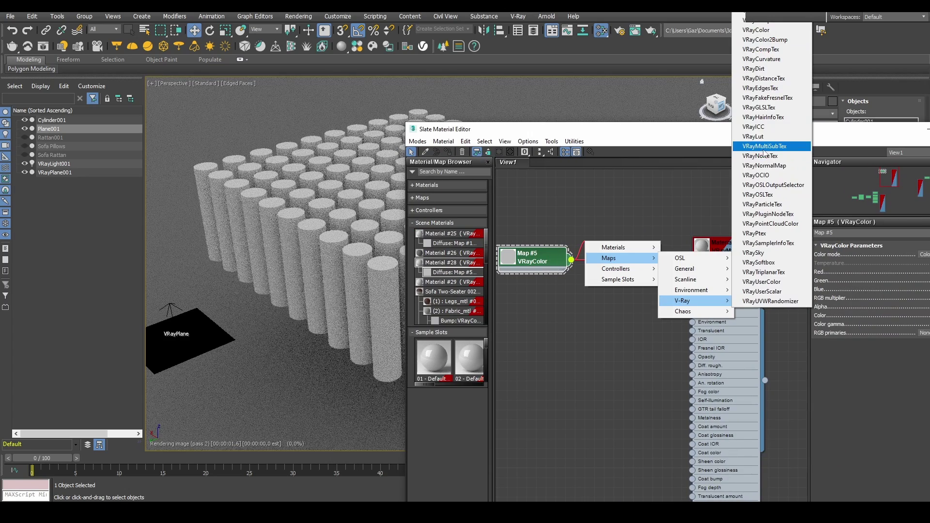
click(761, 147)
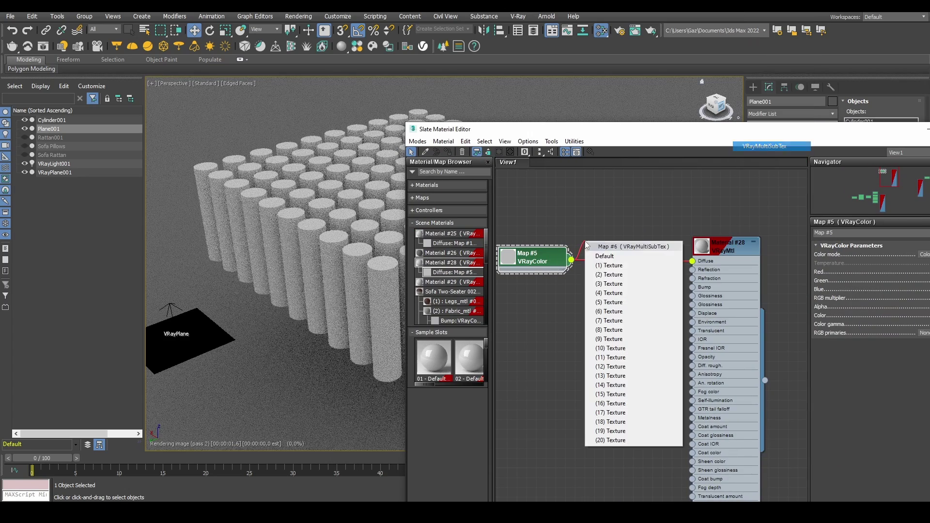
click(604, 255)
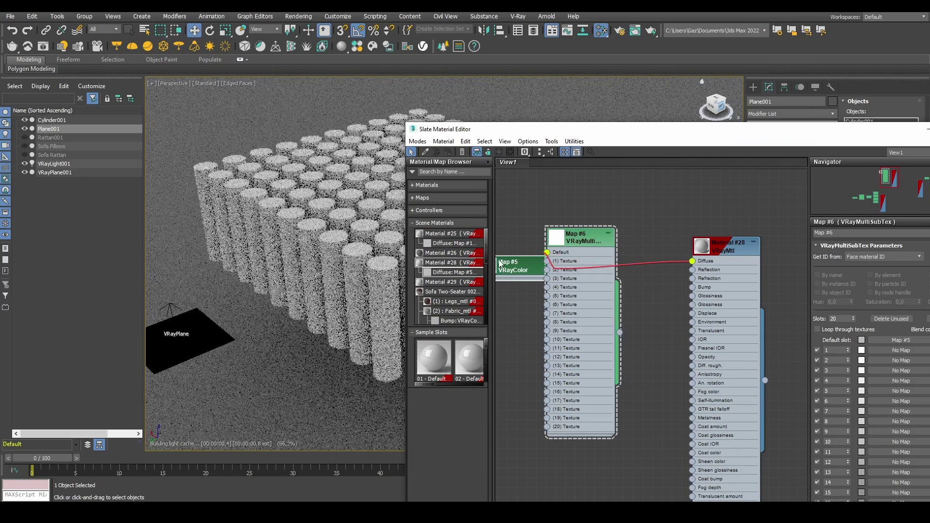
drag(588, 239, 625, 219)
drag(561, 256, 511, 241)
click(622, 220)
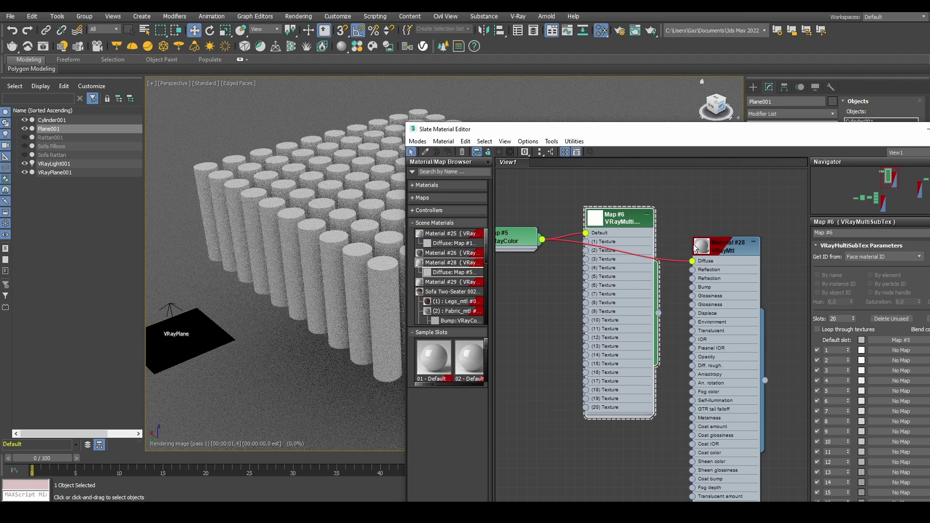
drag(560, 129, 433, 110)
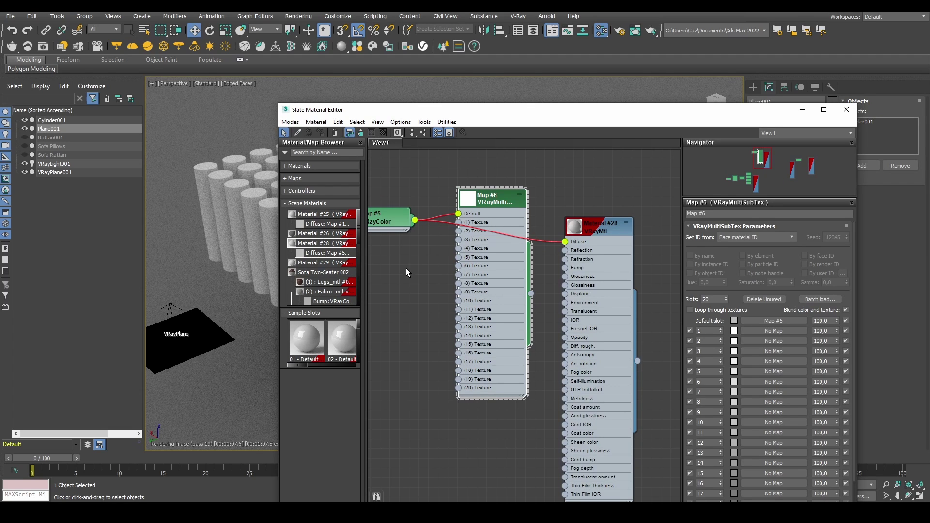
middle_drag(423, 263, 445, 267)
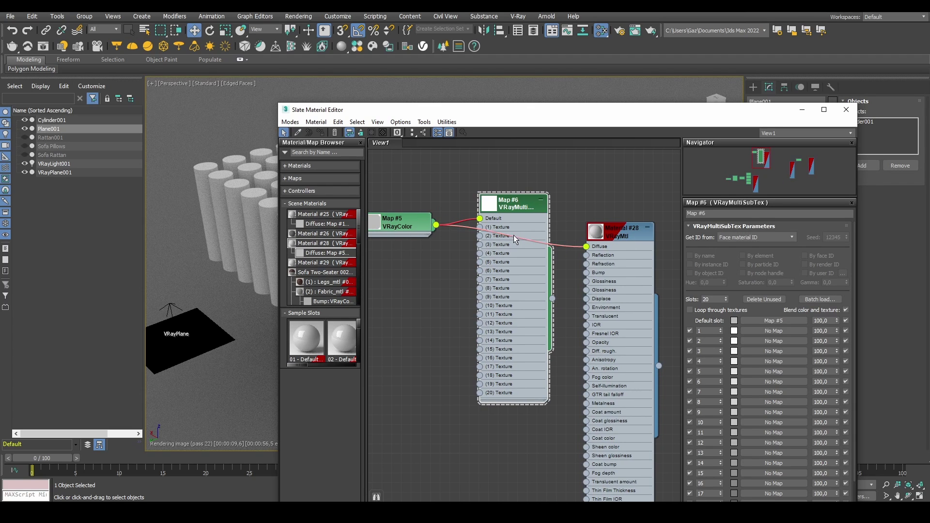
drag(436, 225, 480, 227)
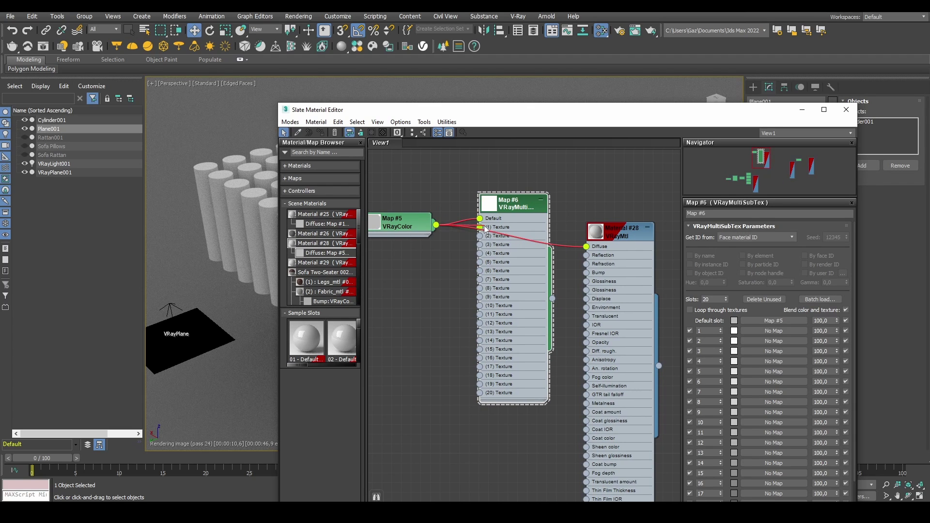
Step: Give Map #6 one texture slot, wire it into Diffuse, and set Random IDs by instance ID
double_click(707, 299)
text(1)
key(Return)
middle_drag(506, 224, 528, 241)
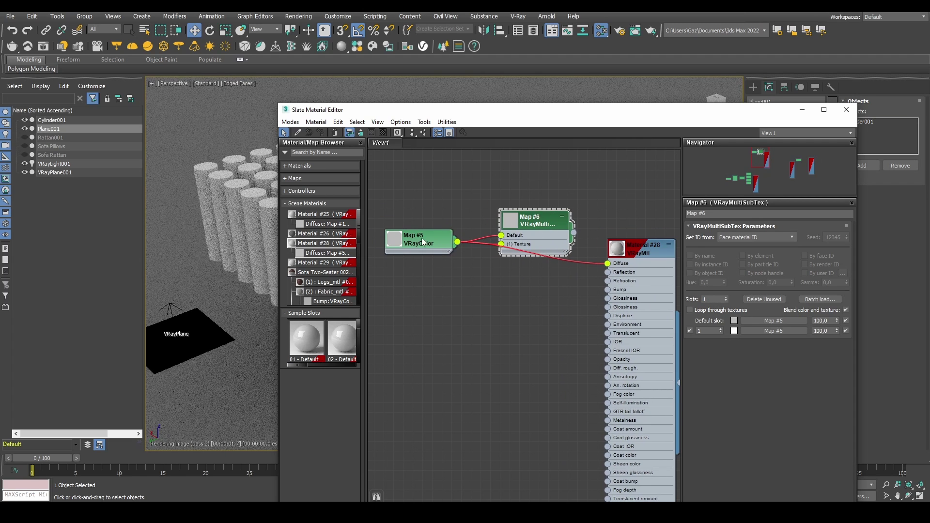
drag(421, 237, 422, 247)
drag(540, 226, 608, 263)
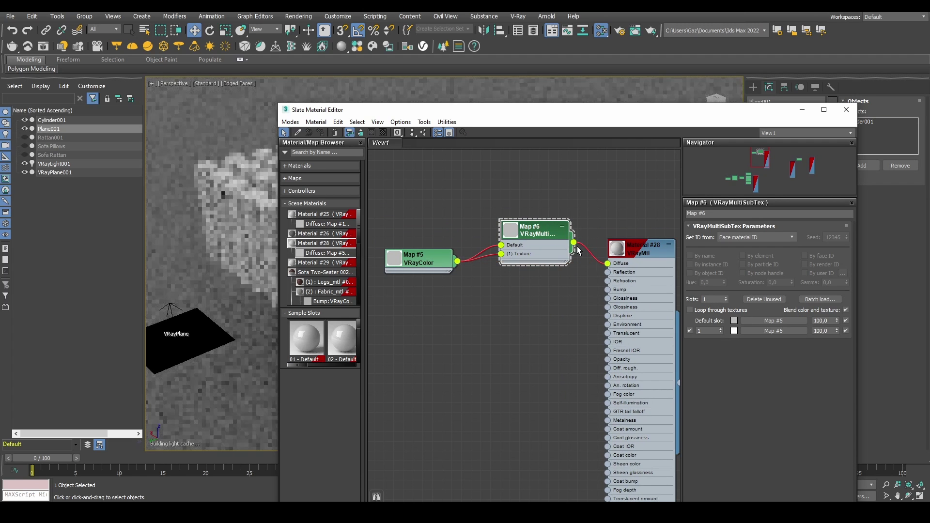
click(758, 237)
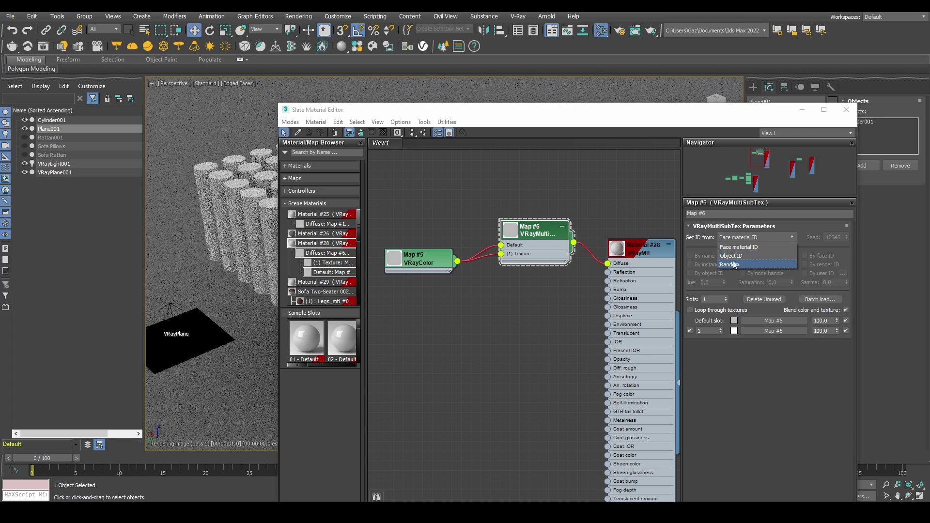
click(734, 264)
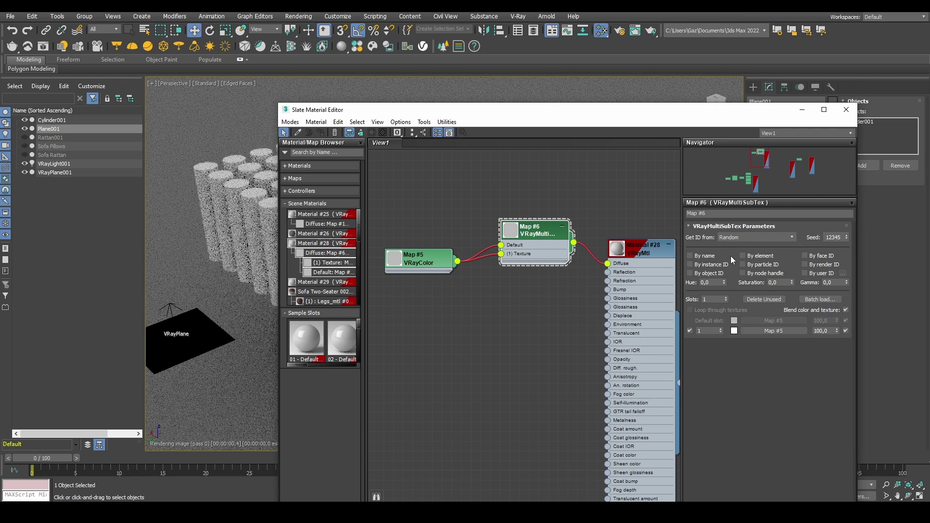
click(691, 264)
Step: Set Map #6's gamma variation to 10 and move the editor off the cylinders
drag(604, 109, 208, 128)
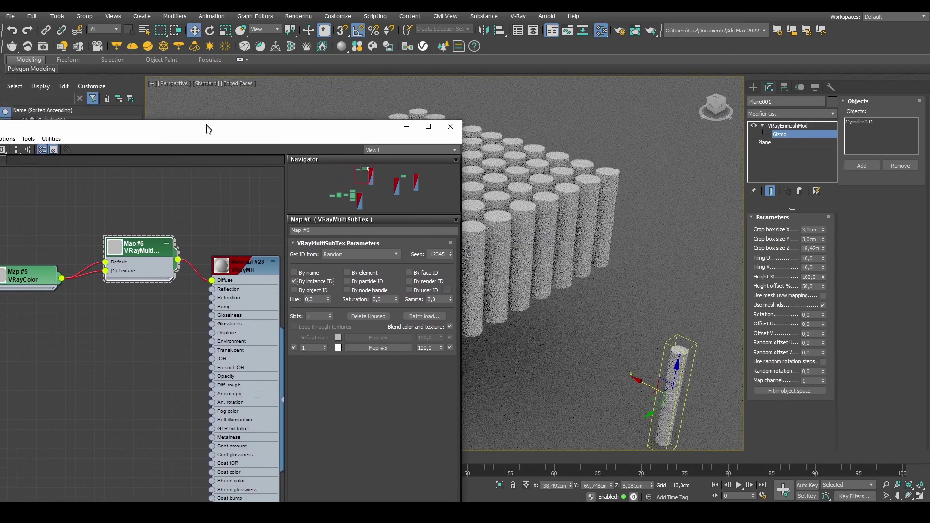
drag(318, 135, 702, 72)
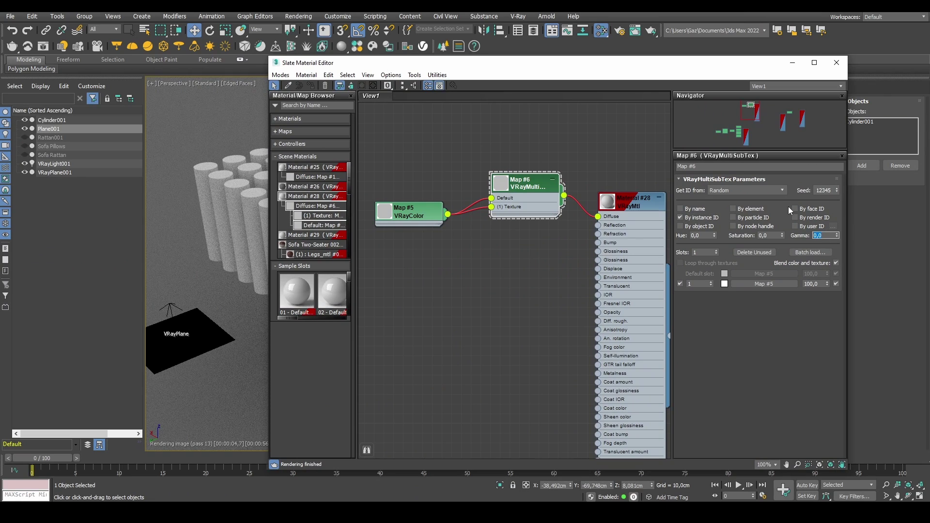
text(10)
key(Tab)
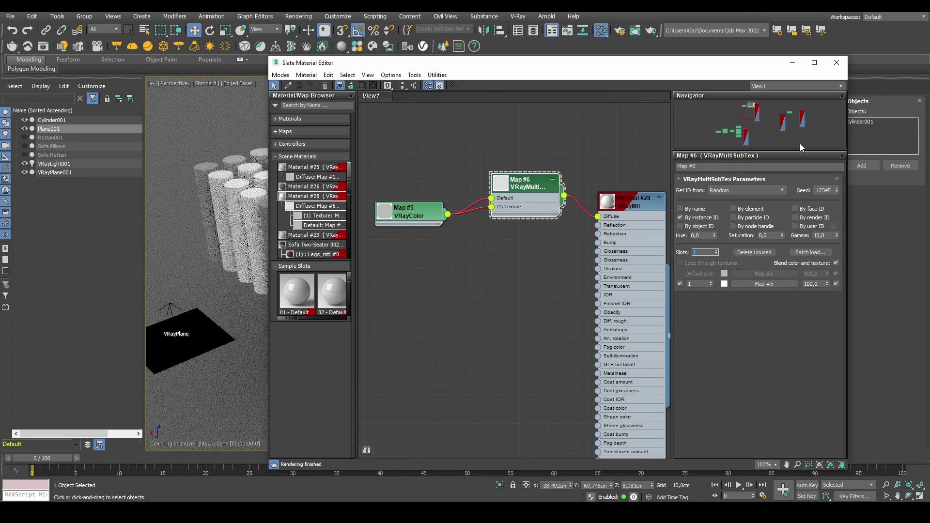
drag(686, 62, 599, 315)
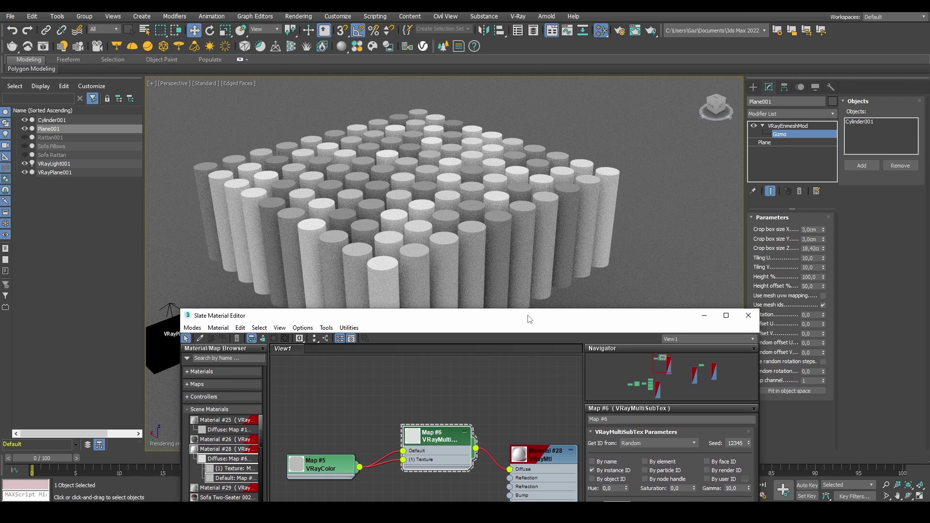
drag(529, 318, 435, 273)
double_click(646, 443)
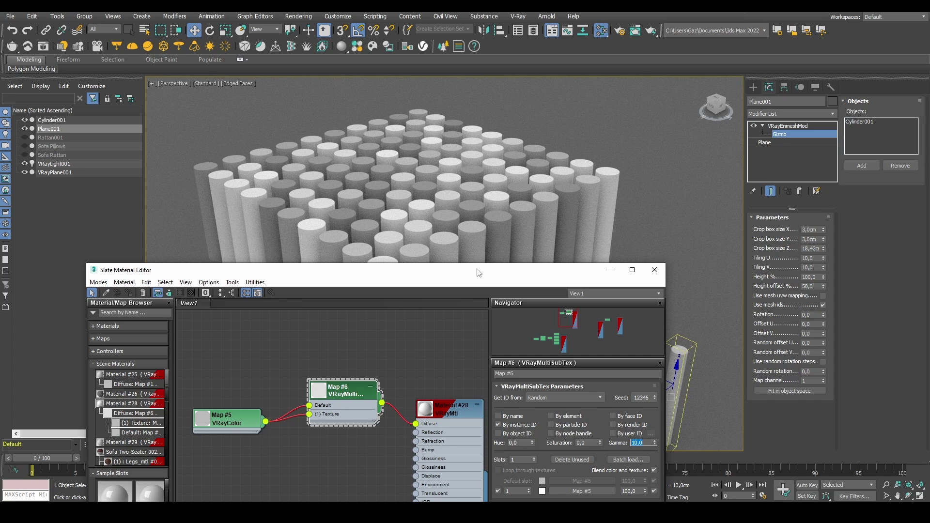
Step: Change Map #6's gamma variation from 10 to 20 while keeping the cylinders visible
drag(477, 270, 392, 190)
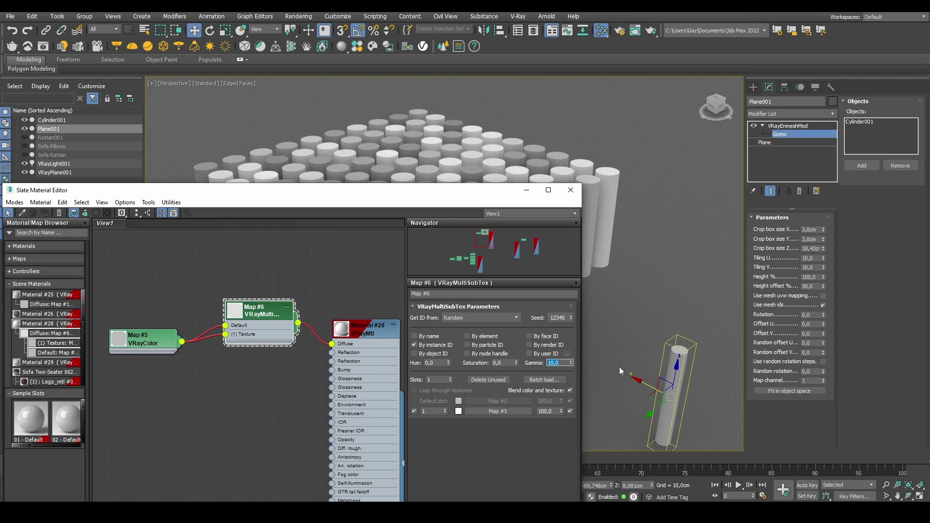
middle_drag(684, 333, 682, 275)
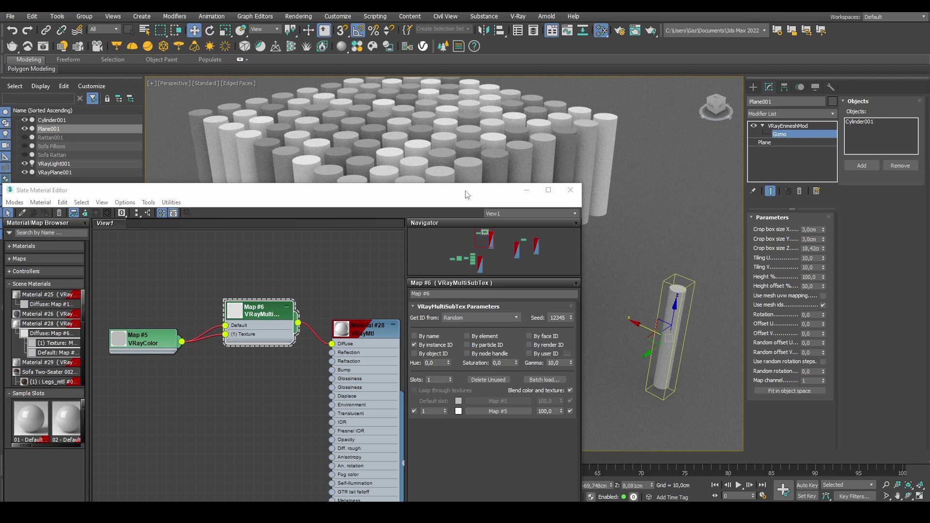
drag(466, 195, 412, 132)
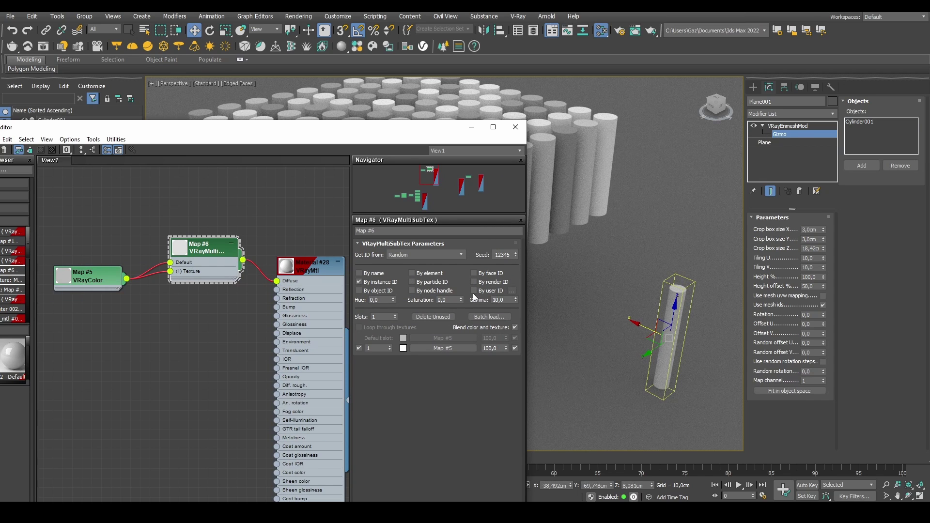
click(506, 302)
text(20)
key(Tab)
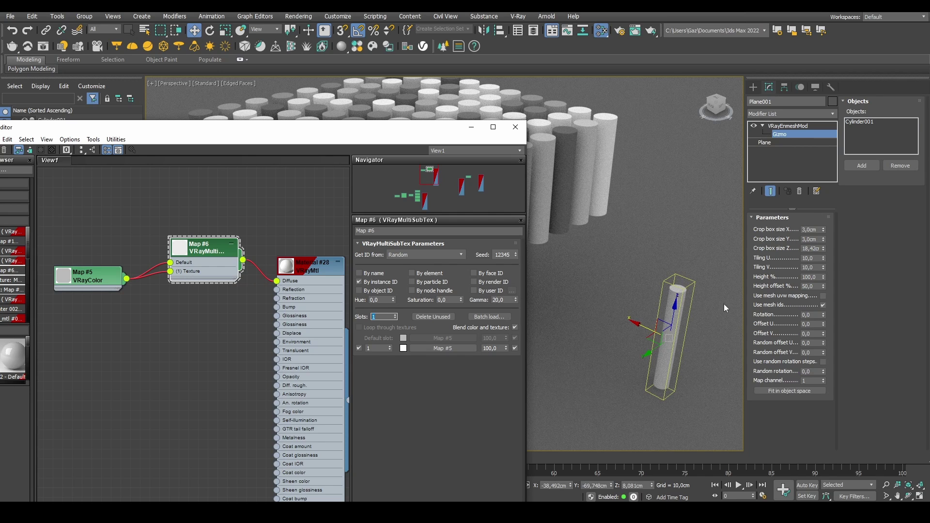
Step: Close the material editor and turn off the V-Ray Viewport IPR preview
click(516, 126)
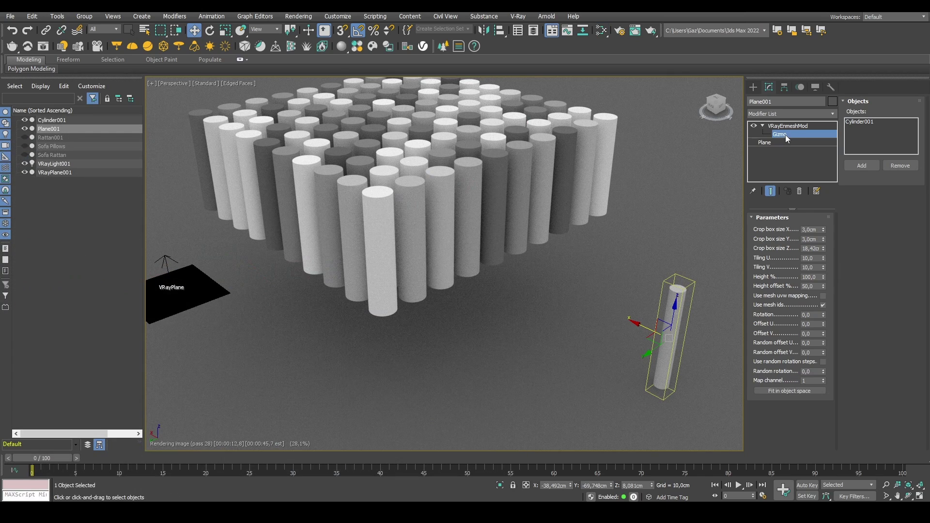
alt+middle_drag(486, 265, 548, 250)
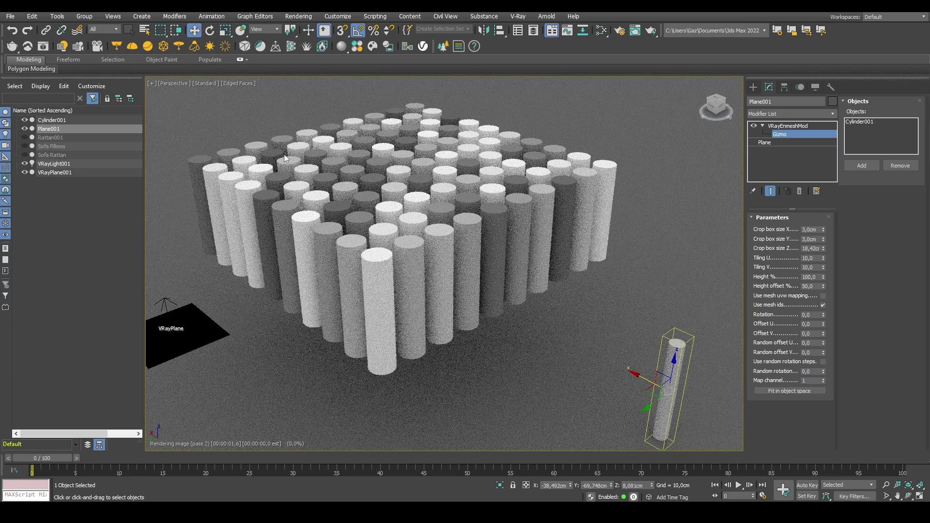
click(199, 83)
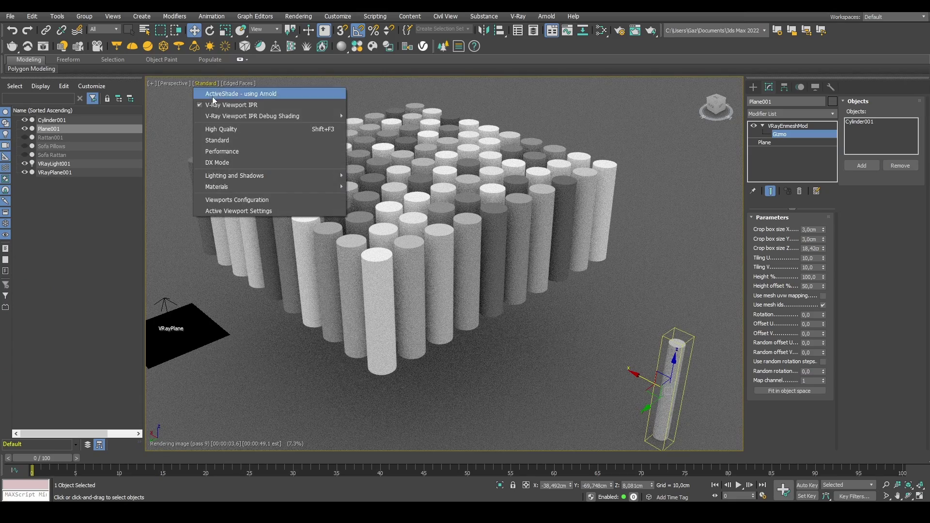
click(218, 91)
scroll(472, 223, down, 4)
scroll(459, 266, up, 2)
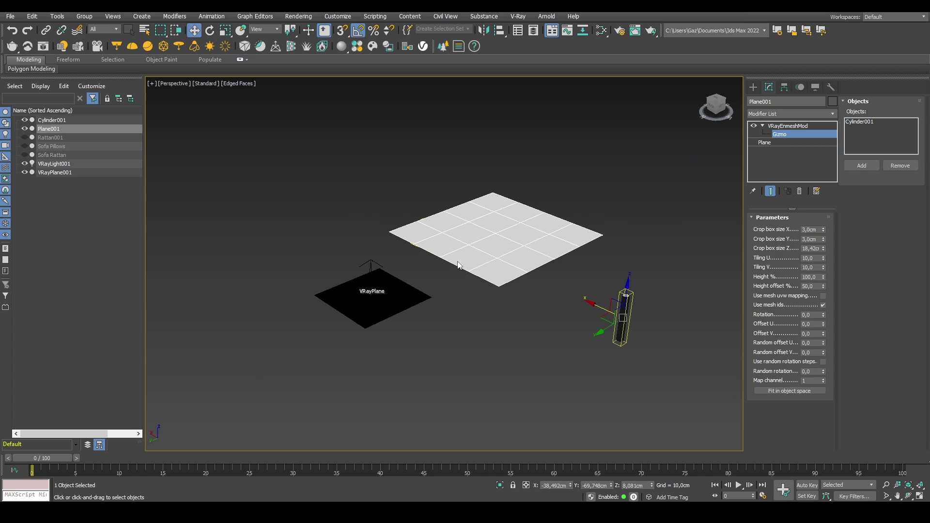
Step: Hide Cylinder001 and Plane001, and unhide Rattan001, Sofa Pillows and Sofa Rattan
click(786, 127)
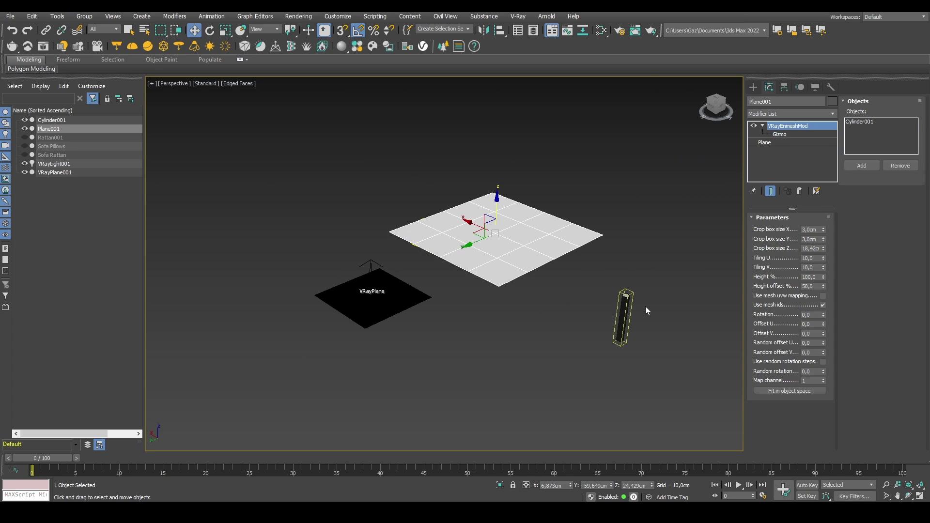
click(624, 310)
ctrl+click(541, 218)
key(Delete)
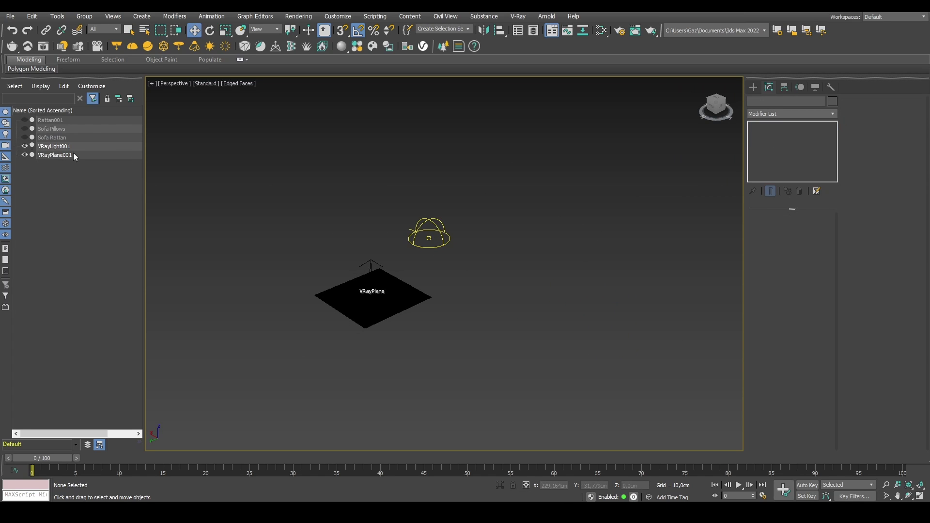
click(26, 138)
click(26, 129)
click(25, 121)
Step: Frame the Rattan001 patch in the view and turn off edged-faces display with F4
middle_drag(392, 267, 471, 261)
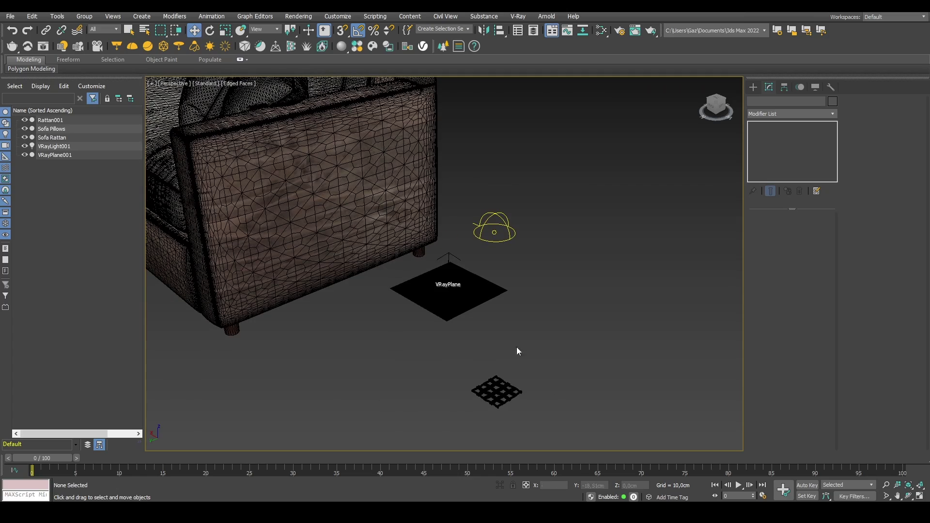
click(525, 389)
key(z)
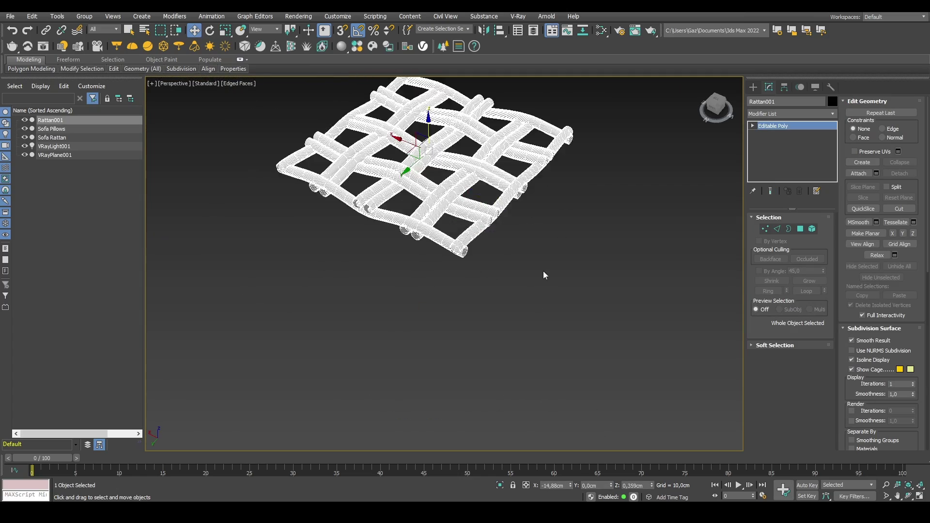
scroll(522, 281, up, 3)
alt+middle_drag(523, 281, 526, 287)
scroll(433, 199, down, 3)
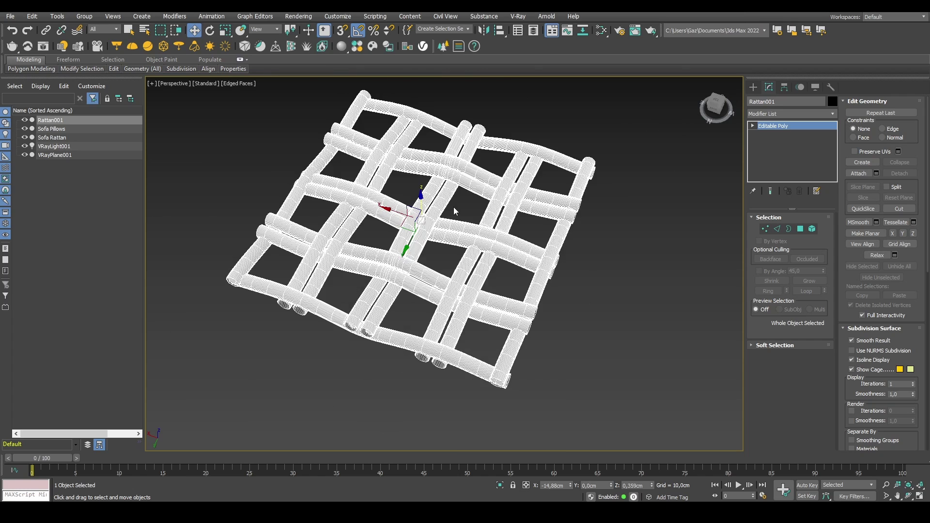
key(F4)
middle_drag(423, 227, 461, 254)
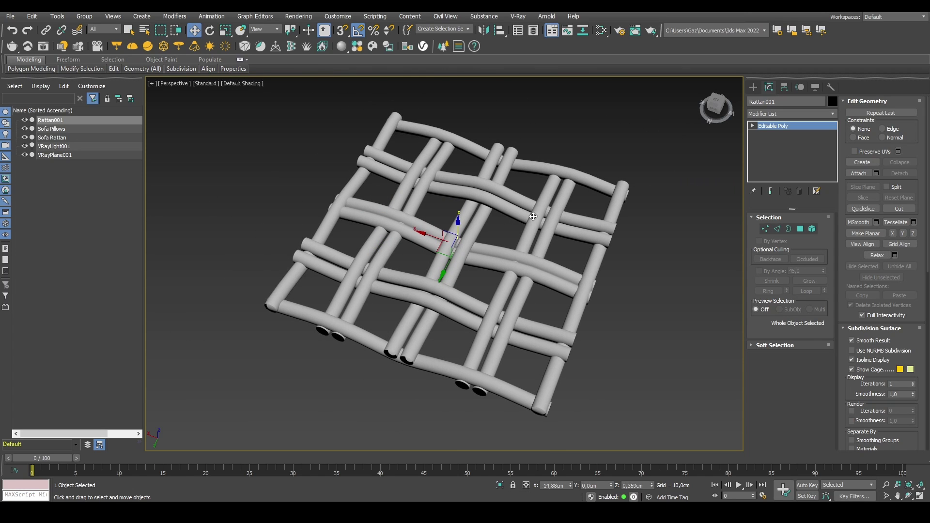
scroll(435, 218, down, 8)
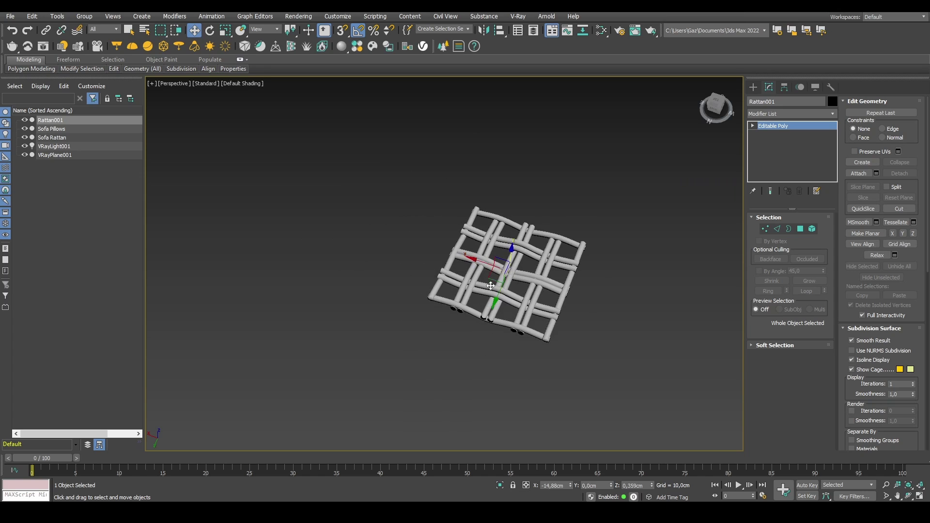
scroll(484, 291, down, 3)
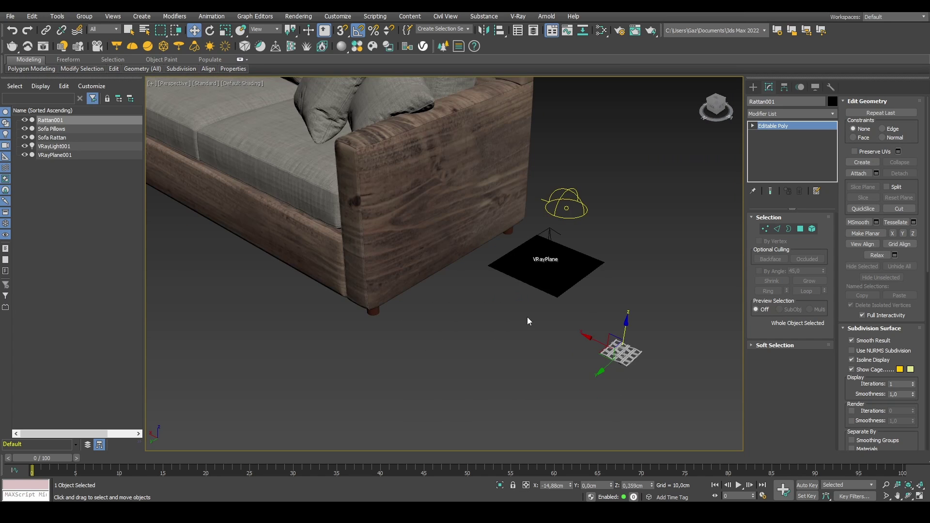
Step: Select Sofa Rattan, orbit close to its arm, and toggle the edged-faces wireframe on and off with F4
click(311, 97)
scroll(450, 288, up, 5)
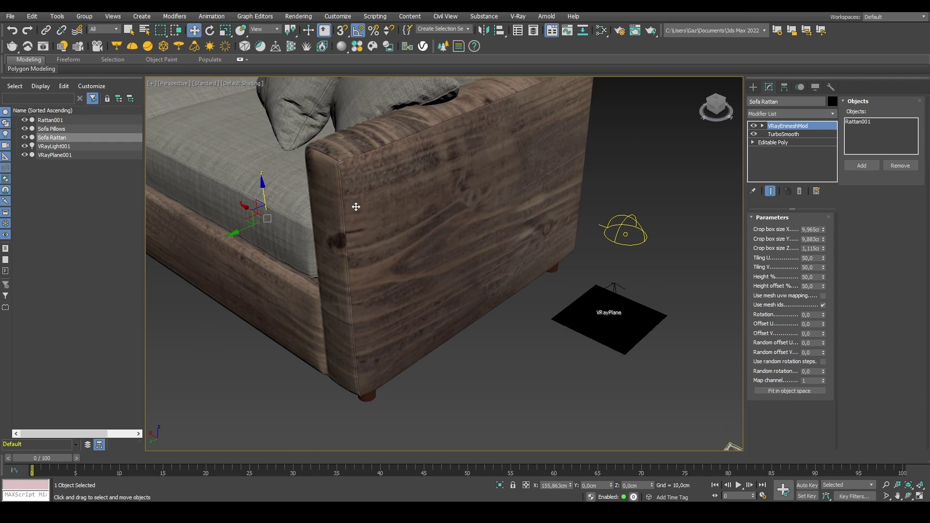
middle_drag(356, 206, 421, 229)
middle_drag(369, 167, 422, 221)
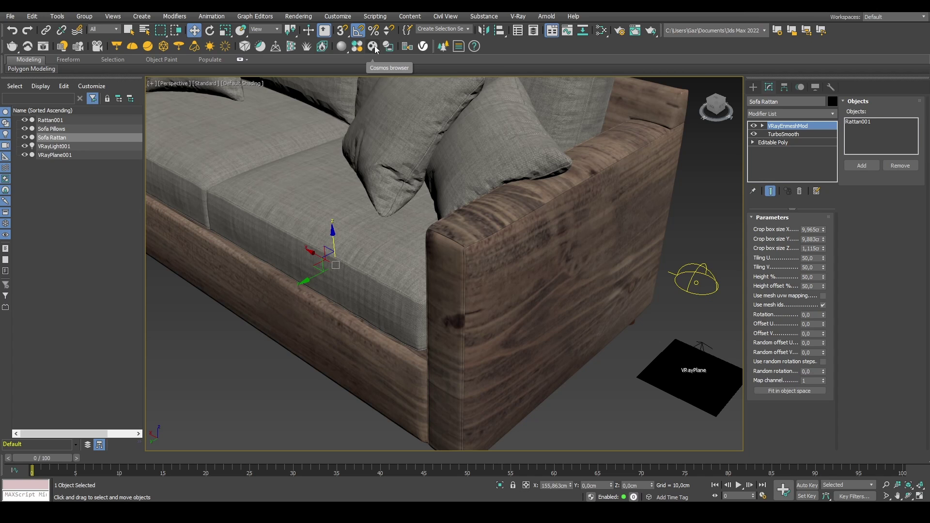
alt+middle_drag(623, 270, 504, 141)
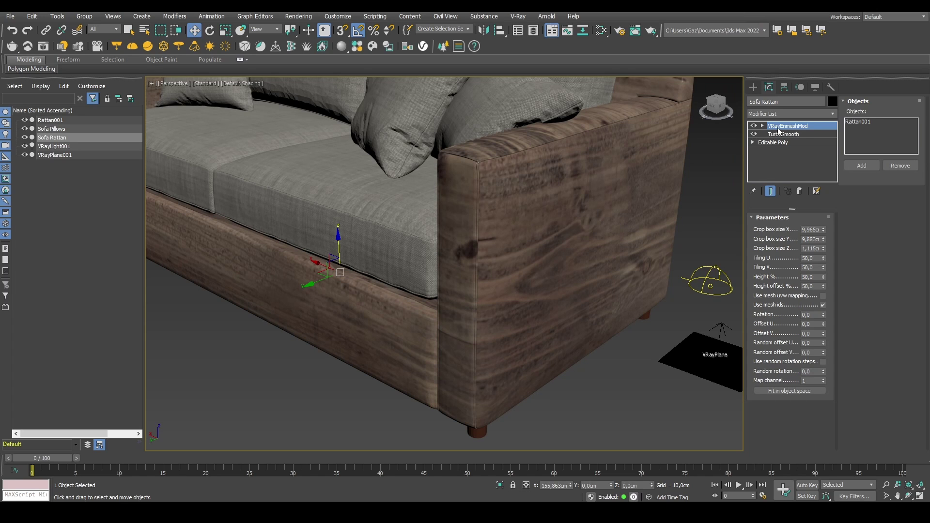
middle_drag(516, 193, 523, 204)
key(F4)
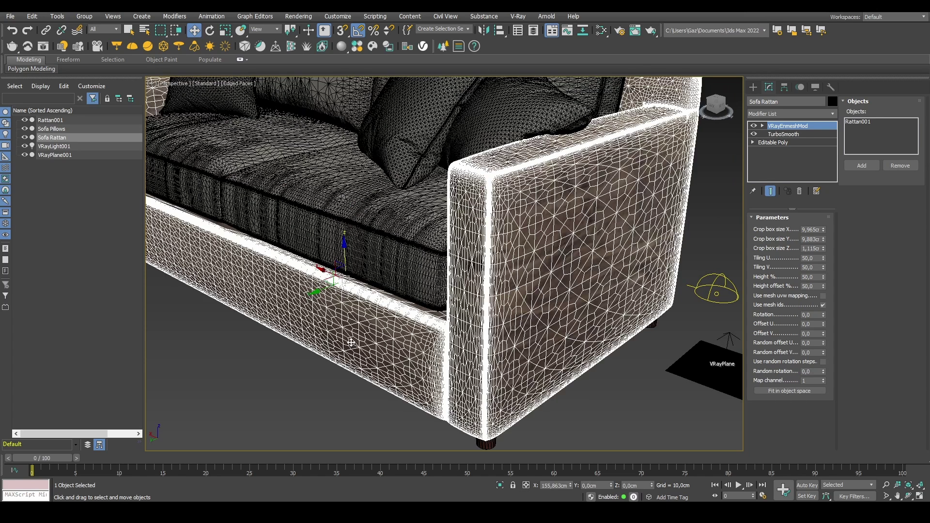
key(F4)
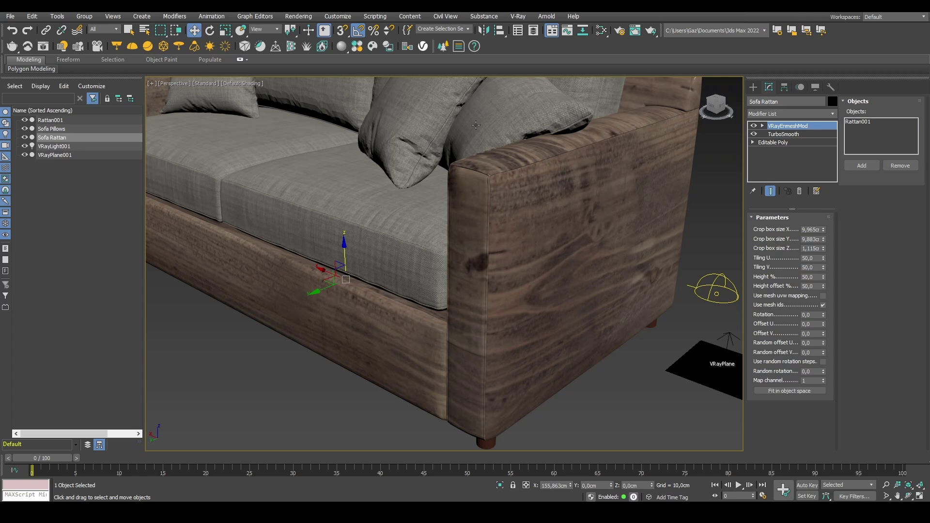
Step: Open the V-Ray Frame Buffer and start an interactive render of the sofa
click(518, 16)
click(528, 32)
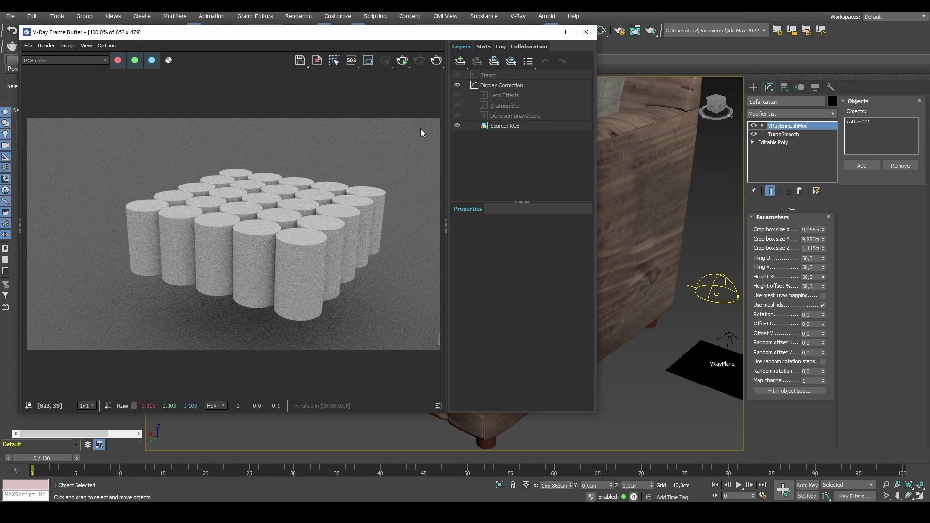
click(403, 60)
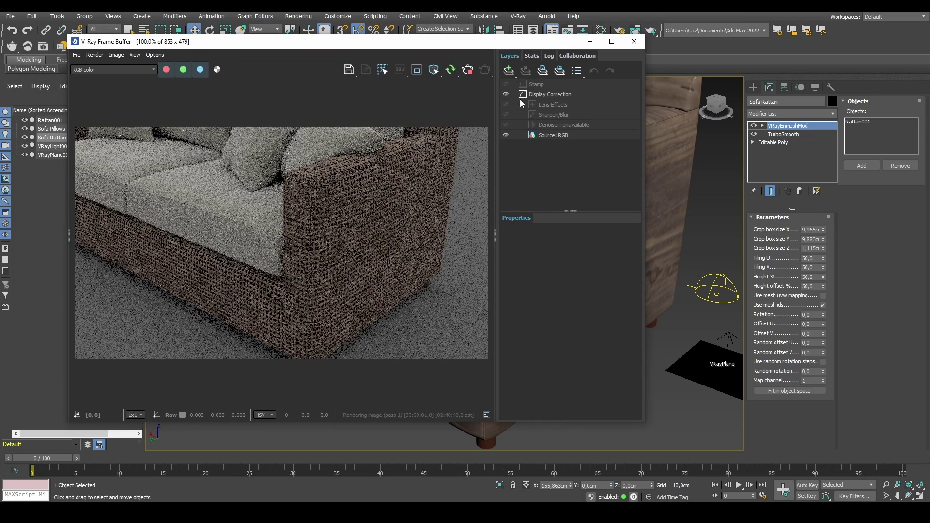
Step: Move the frame buffer aside and frame the viewport on the sofa arm's top and cushion
drag(564, 41, 506, 39)
middle_drag(667, 176, 651, 239)
scroll(625, 245, up, 3)
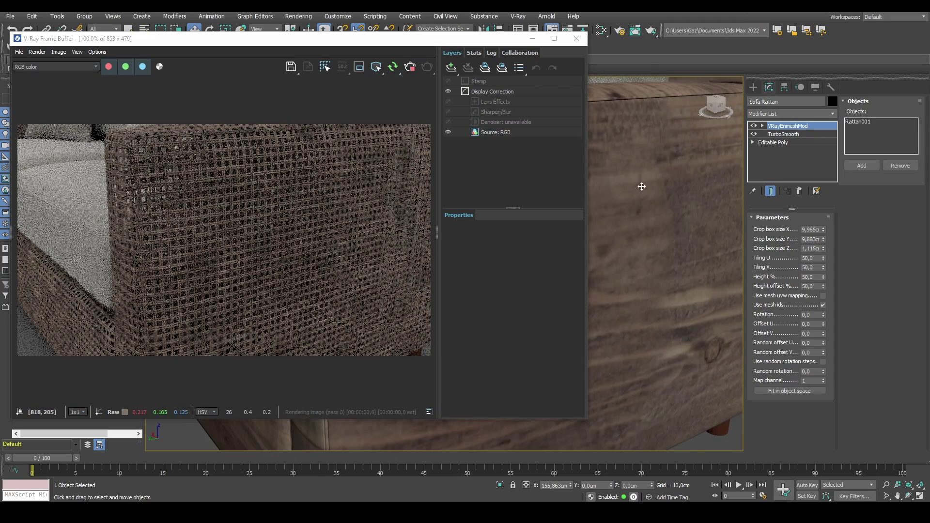
scroll(633, 195, up, 3)
scroll(633, 195, down, 3)
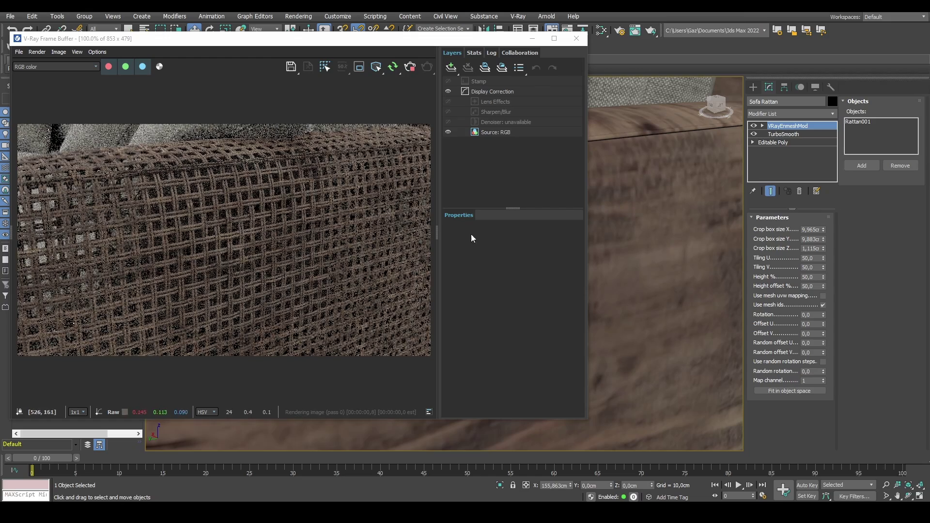
mouse_move(666, 270)
alt+middle_down()
mouse_move(679, 311)
mouse_move(675, 218)
mouse_move(683, 270)
alt+middle_up()
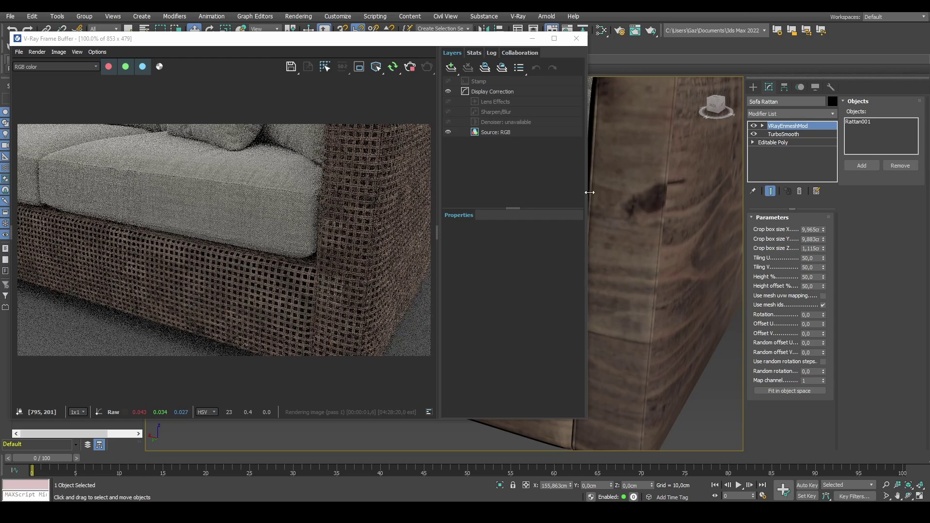
middle_drag(588, 193, 640, 242)
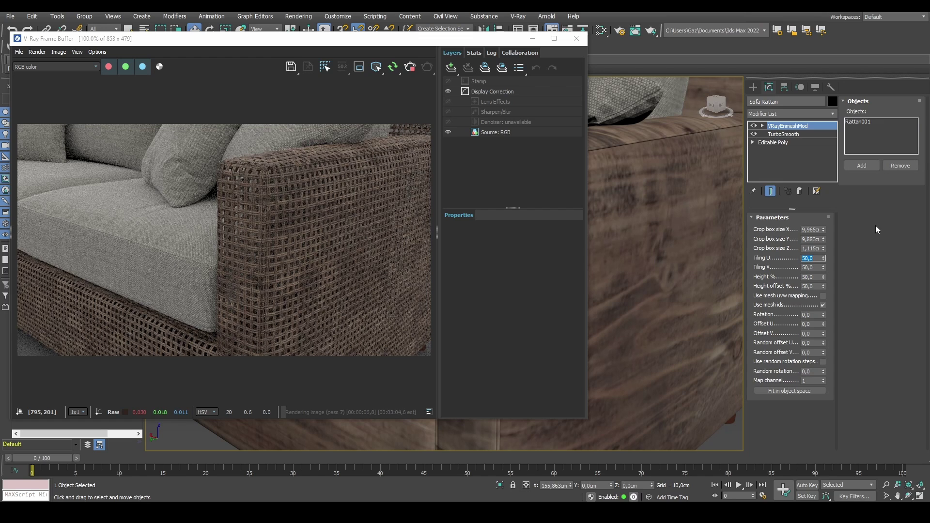
Step: Set the VRayEnmeshMod Tiling U and Tiling V to 100
text(100)
key(Tab)
text(100)
key(Tab)
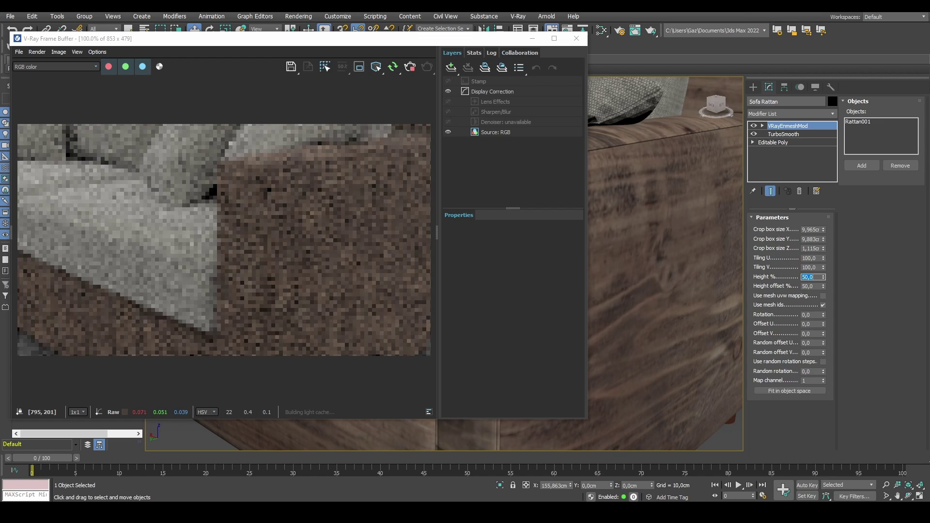
Step: Zoom and pan the viewport onto the sofa arm to inspect the finer rattan weave
middle_drag(671, 199, 638, 240)
scroll(651, 254, up, 3)
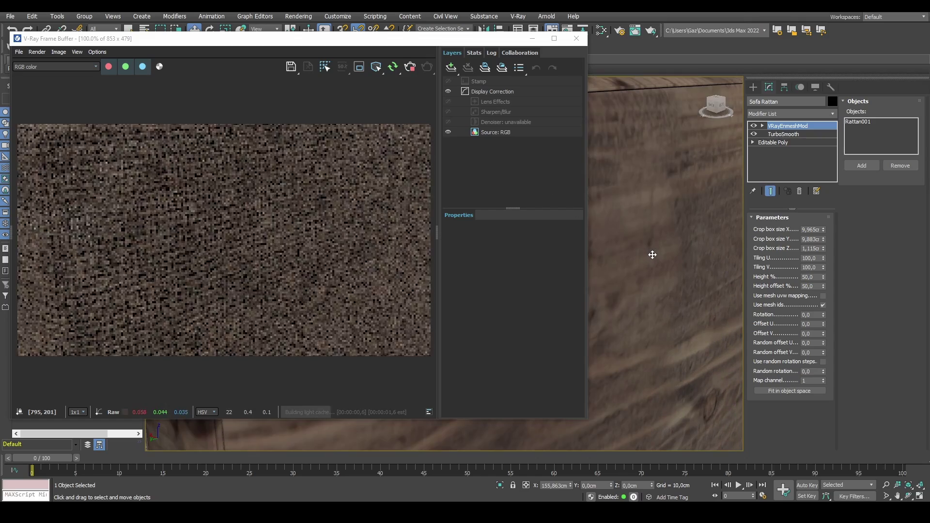
scroll(640, 248, up, 3)
scroll(640, 248, up, 3)
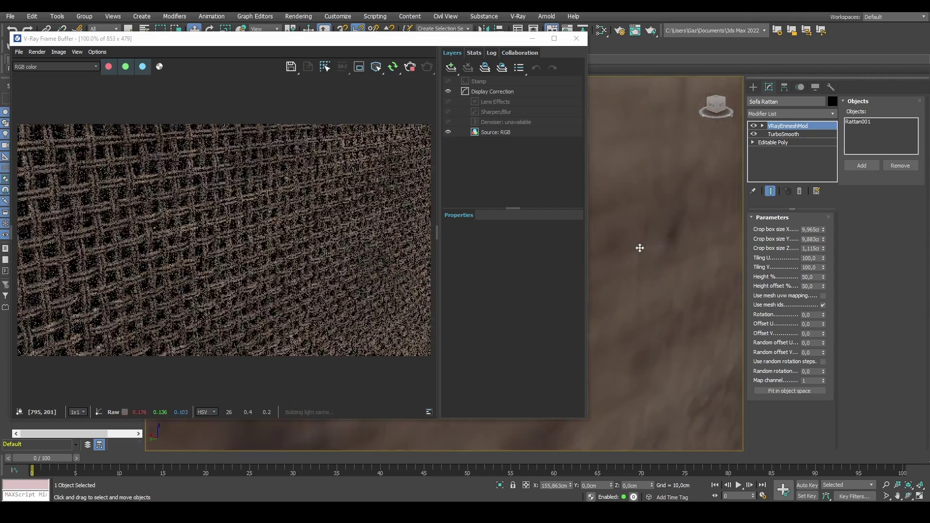
middle_drag(640, 248, 702, 284)
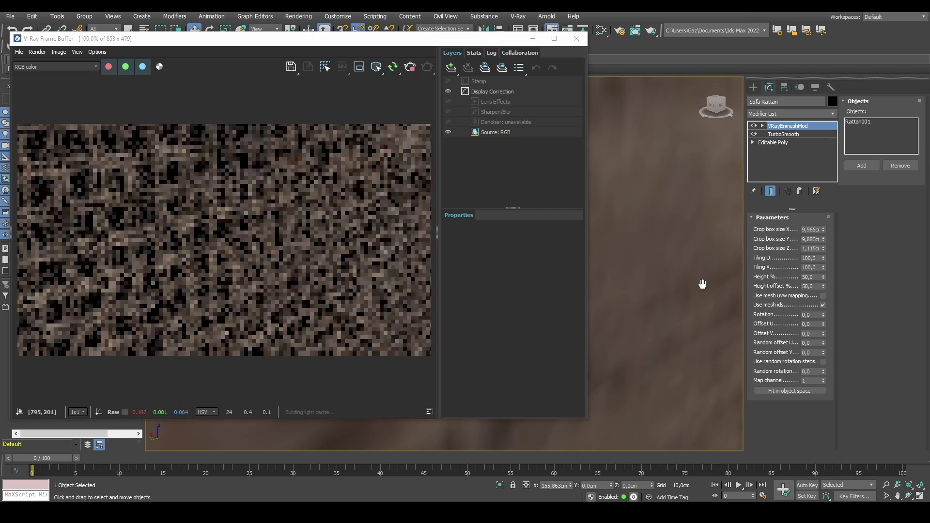
scroll(661, 271, up, 2)
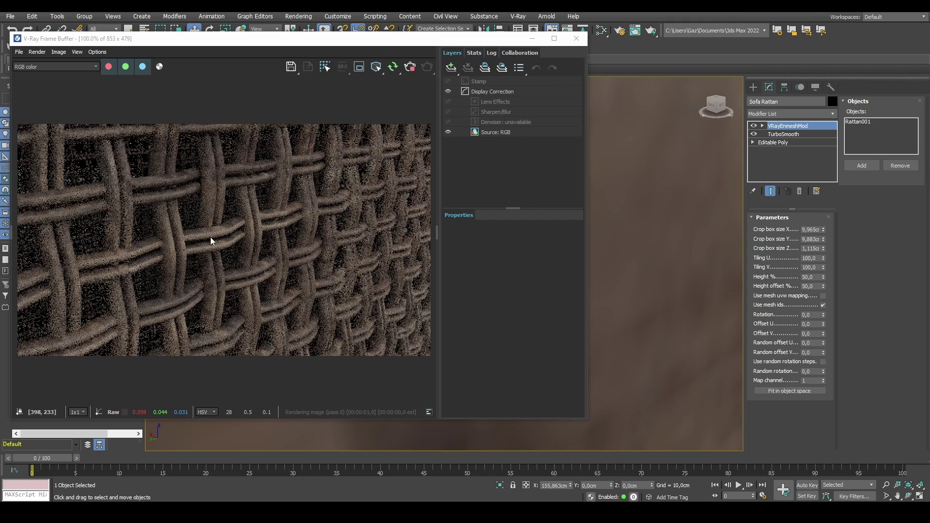
scroll(675, 261, down, 8)
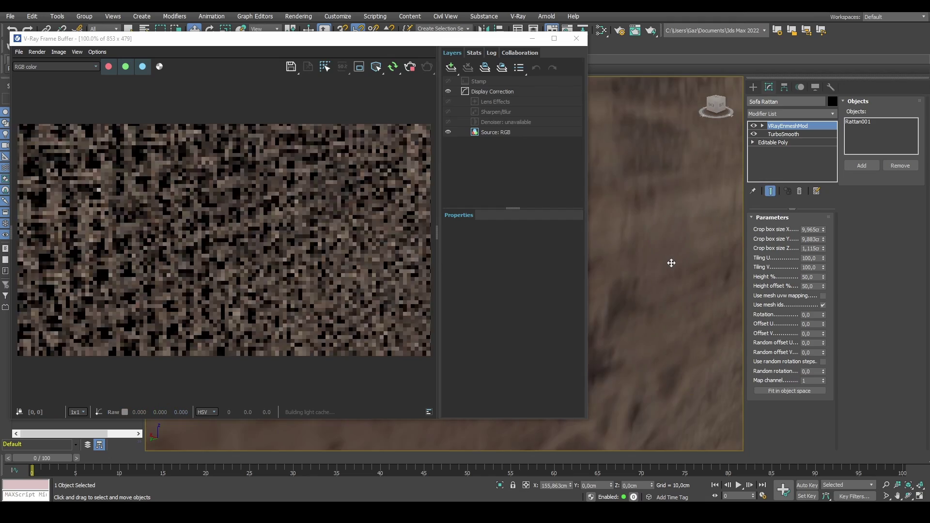
middle_drag(670, 263, 636, 287)
scroll(636, 288, up, 5)
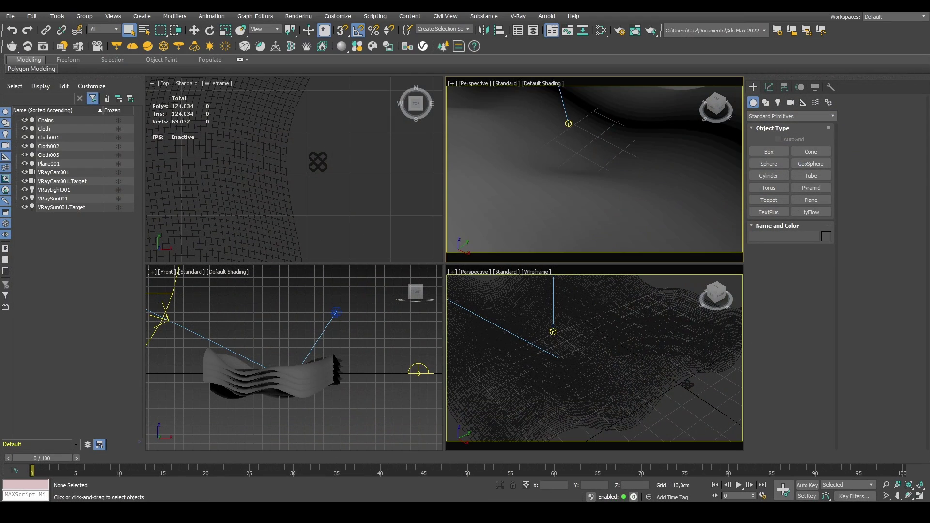
Step: Select Chains, frame it with Z, maximize the perspective view, and toggle shaded display with F3
click(688, 384)
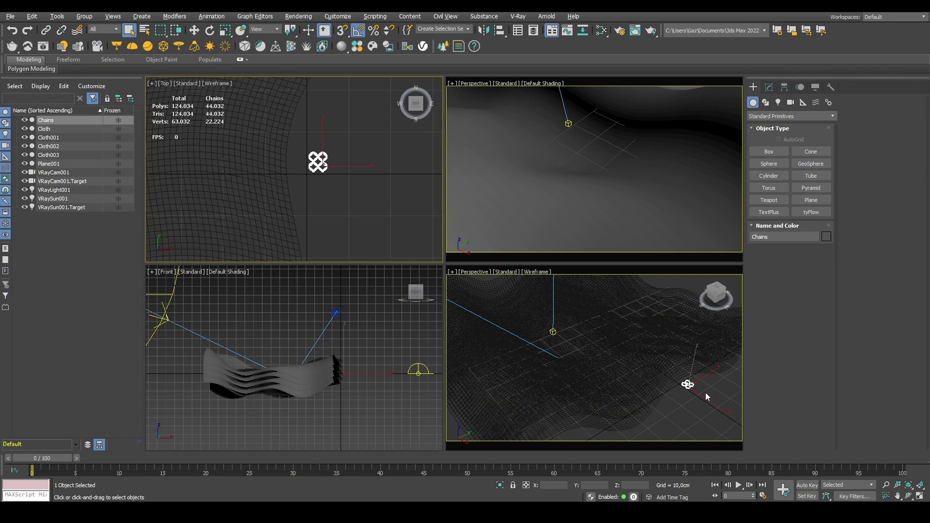
scroll(698, 387, up, 10)
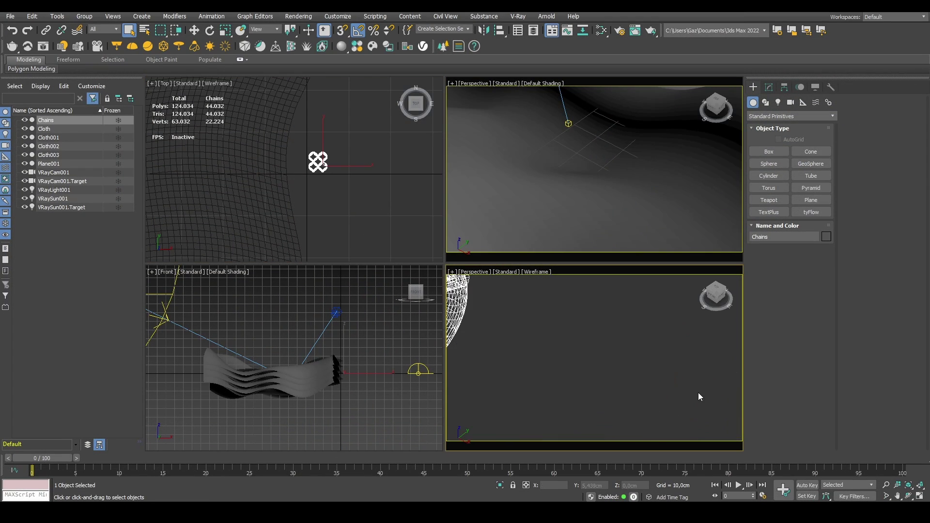
key(z)
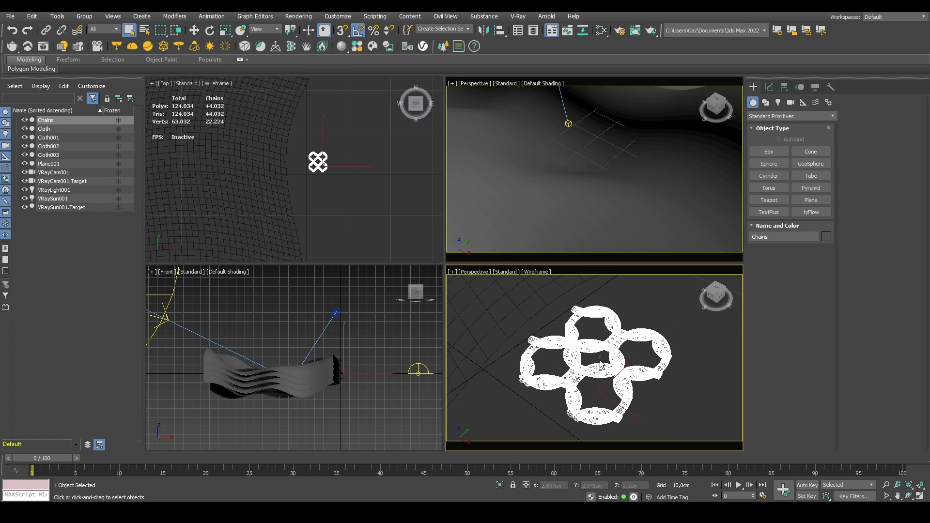
key(alt+w)
click(612, 216)
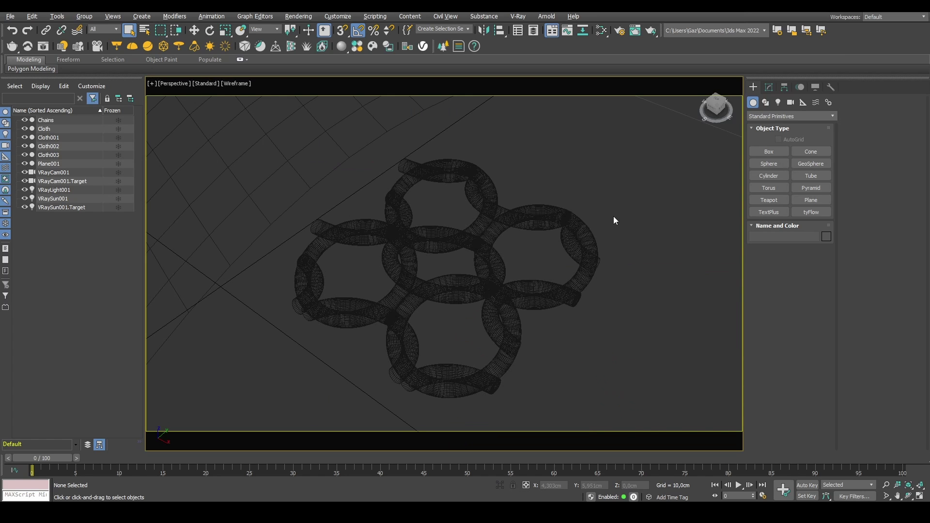
key(F3)
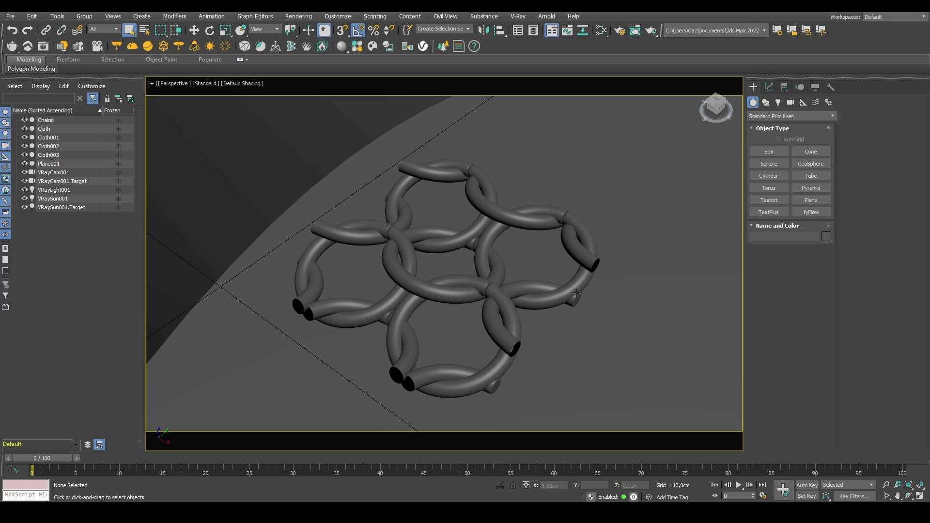
click(510, 217)
scroll(477, 223, down, 8)
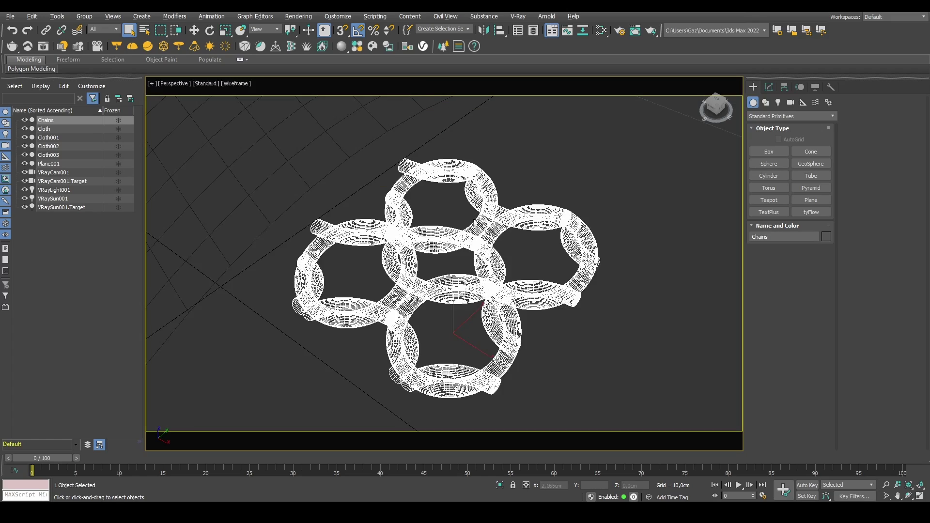
Step: Select the Cloth plane and pan and orbit to see the whole wavy cloth
click(373, 140)
key(F3)
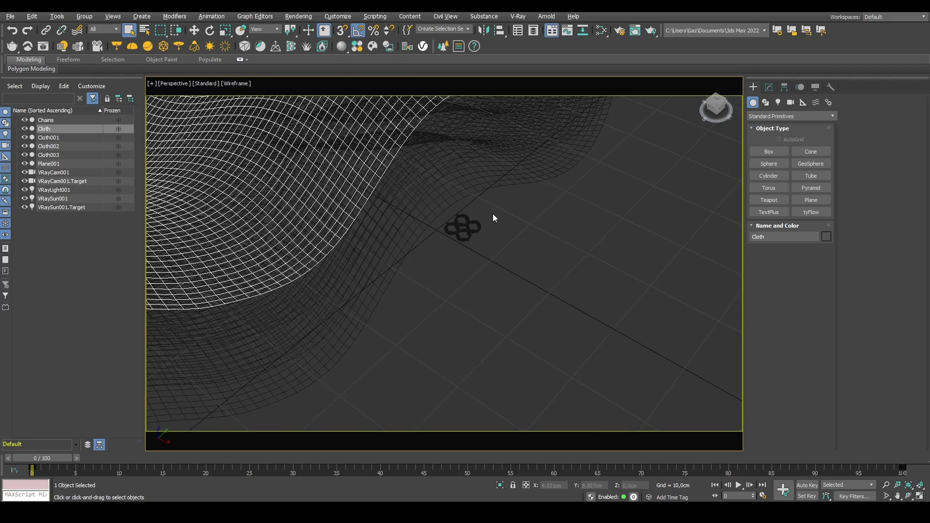
middle_drag(370, 189, 451, 222)
scroll(471, 239, down, 4)
middle_drag(450, 222, 562, 257)
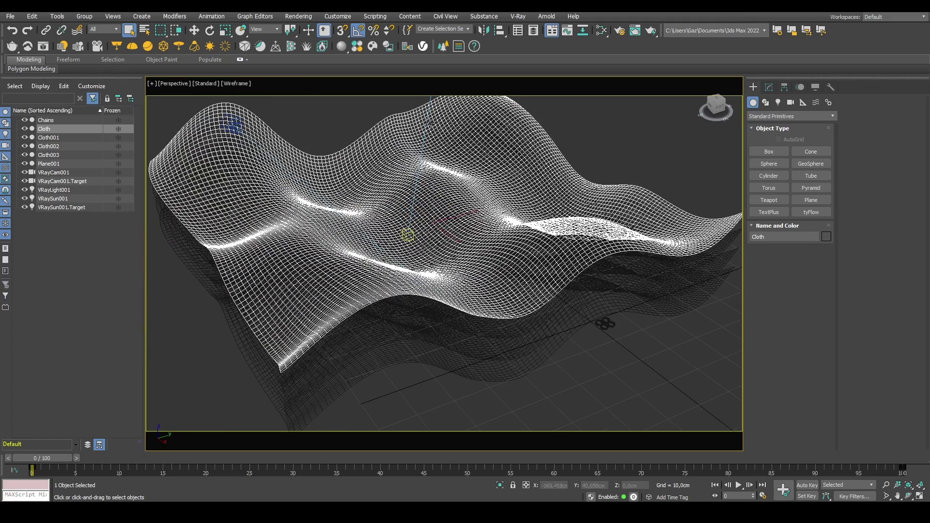
click(768, 87)
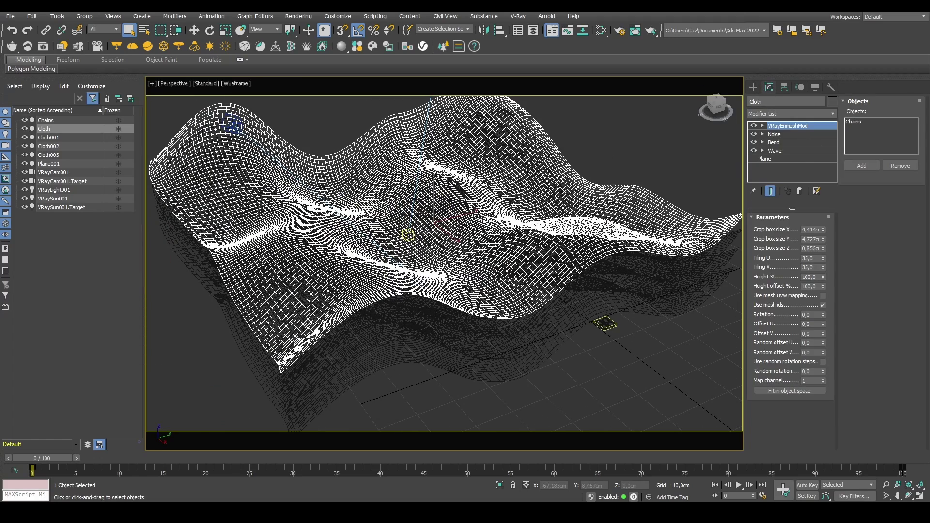
mouse_move(405, 253)
alt+middle_down()
mouse_move(420, 243)
mouse_move(413, 239)
alt+middle_up()
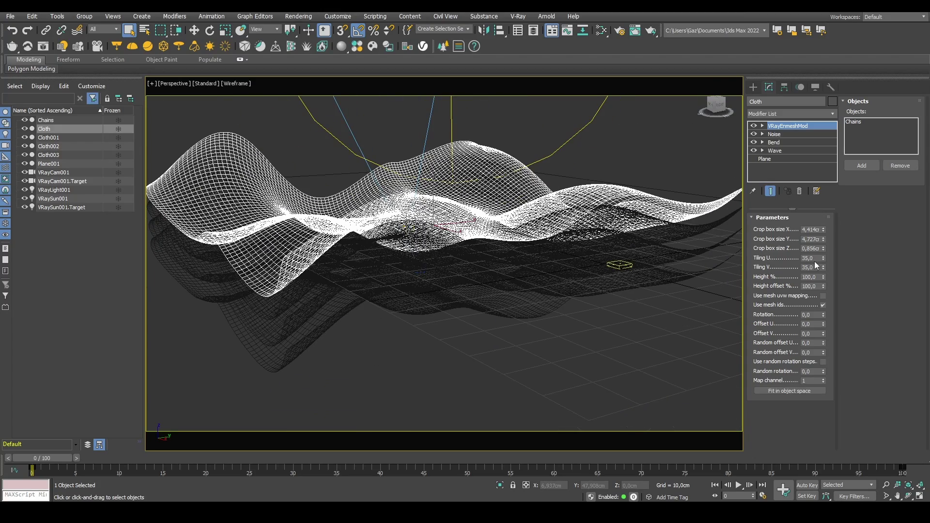
click(694, 235)
click(685, 266)
click(681, 267)
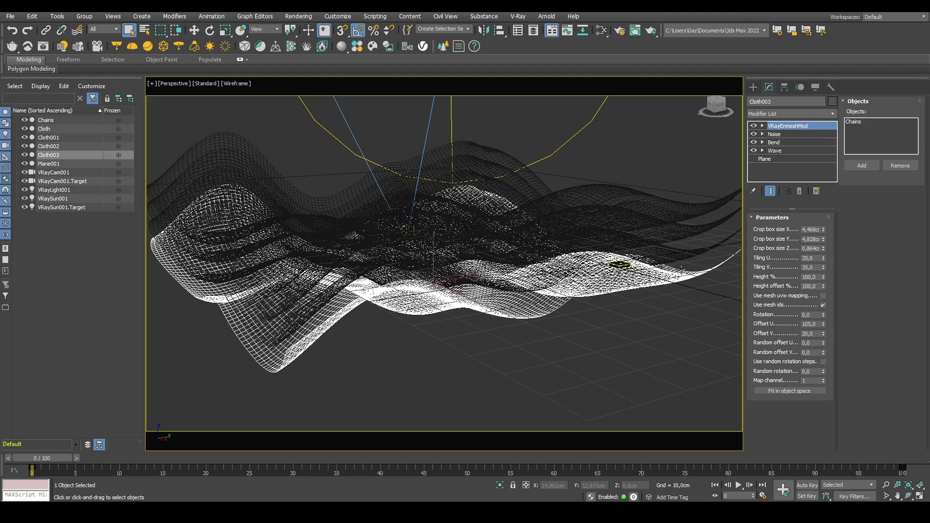
click(665, 204)
alt+middle_drag(663, 215, 663, 241)
scroll(586, 227, up, 2)
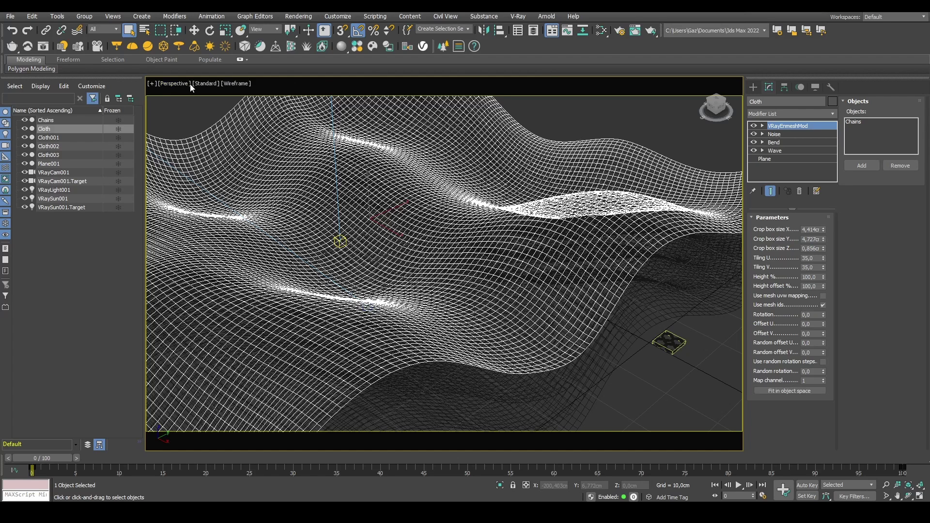
click(175, 83)
Step: Show the V-Ray Frame Buffer from the V-Ray menu
click(519, 16)
click(519, 16)
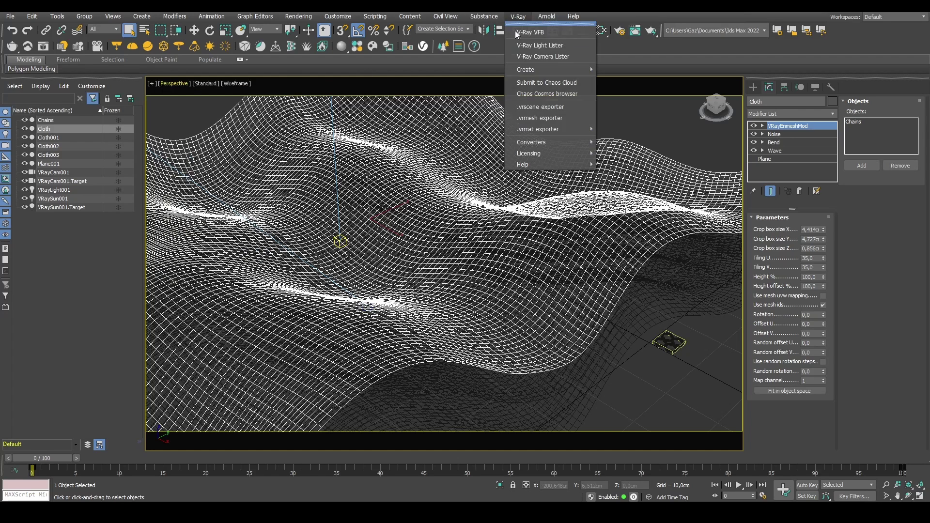
click(533, 33)
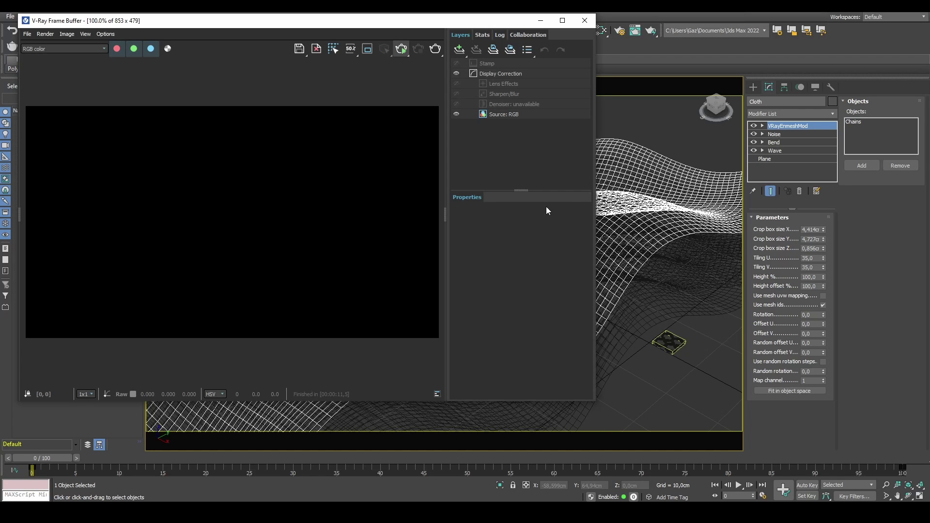
Step: Orbit the viewport to a new angle on the chain-mail cloth and zoom to inspect the render
middle_drag(646, 252, 676, 311)
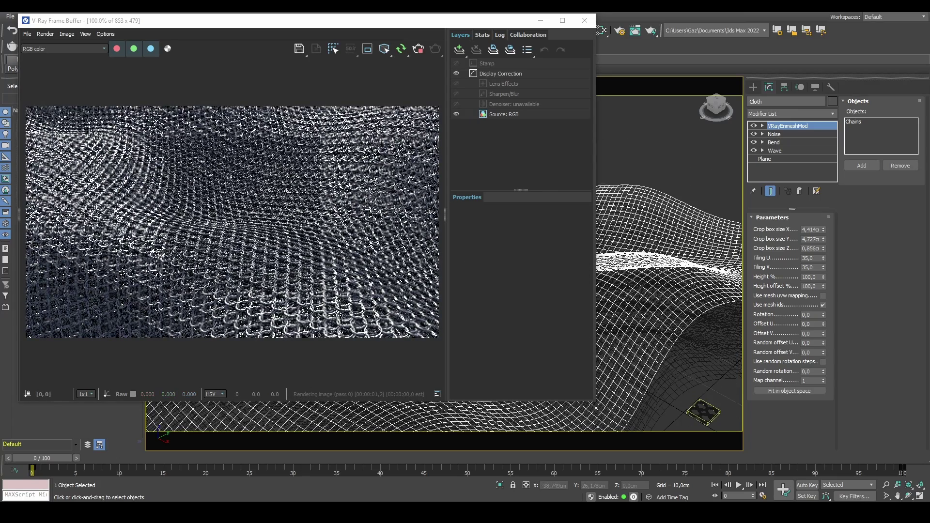
alt+middle_drag(645, 251, 658, 260)
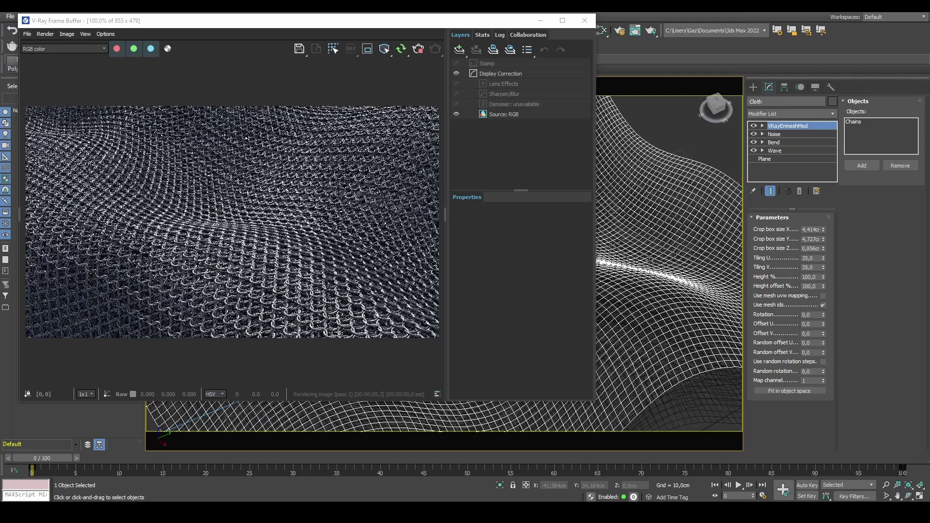
alt+middle_drag(662, 227, 665, 246)
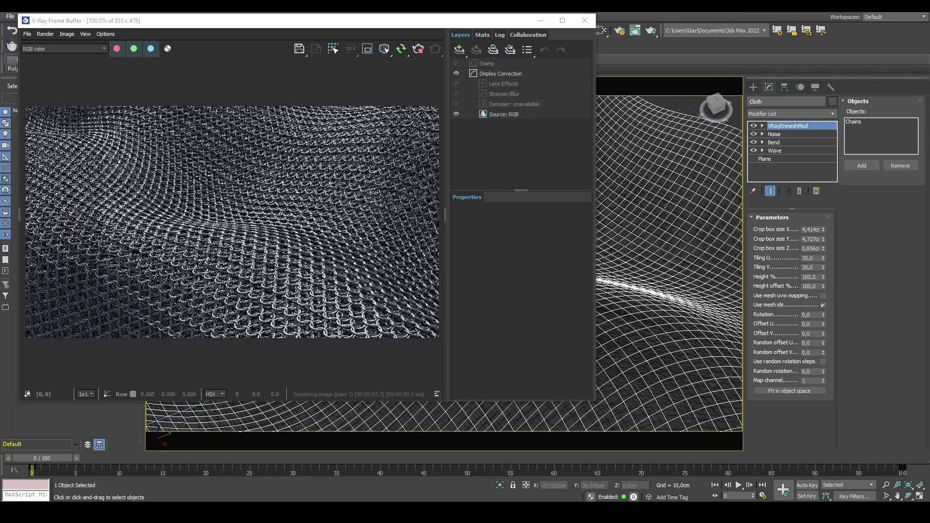
alt+middle_drag(665, 289, 646, 304)
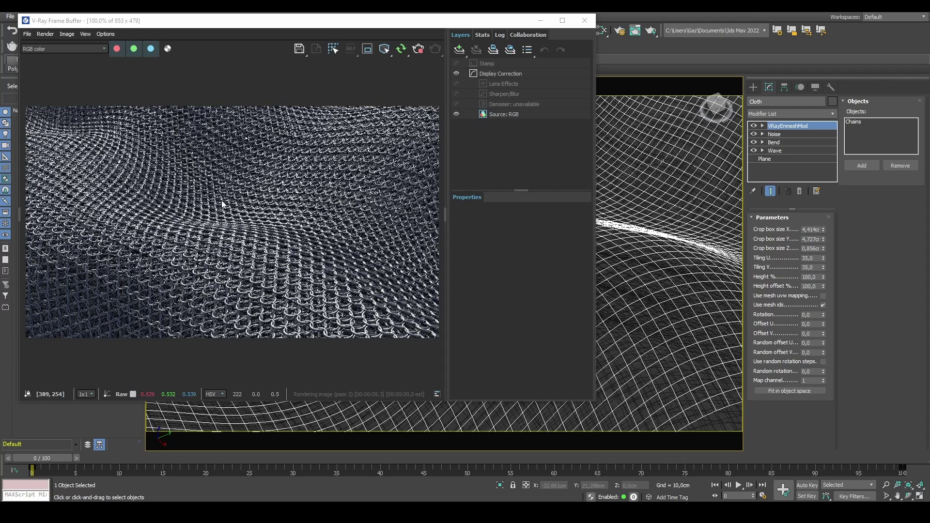
scroll(245, 302, up, 1)
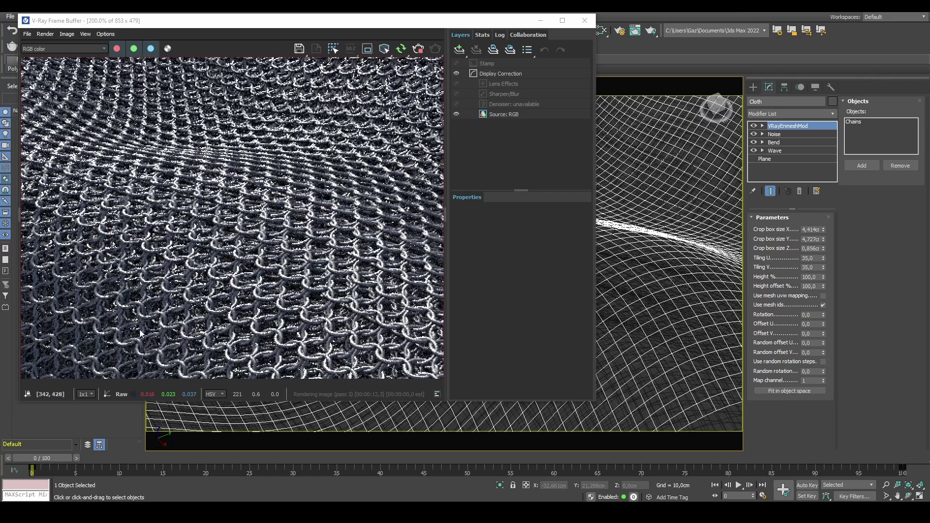
scroll(279, 185, down, 1)
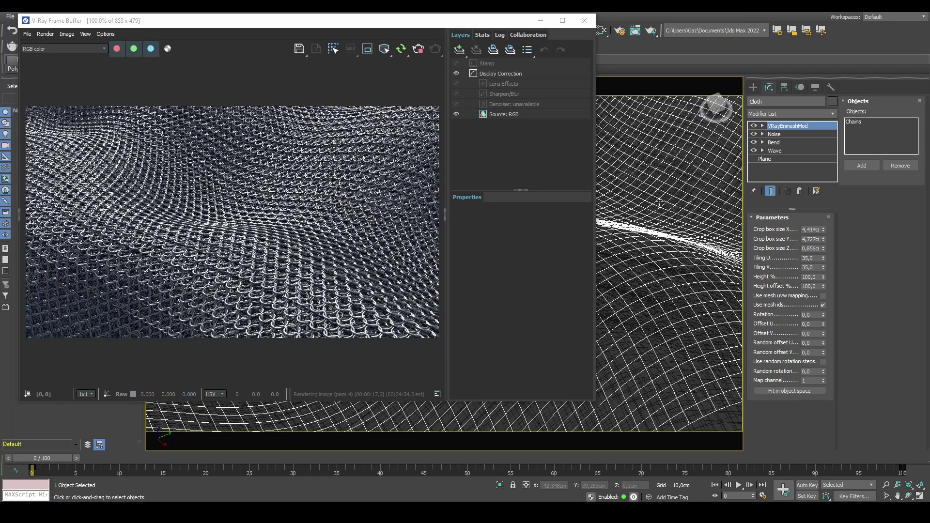
Step: Open the Slate Material Editor and create a new VRayMtl node, Material #26
key(m)
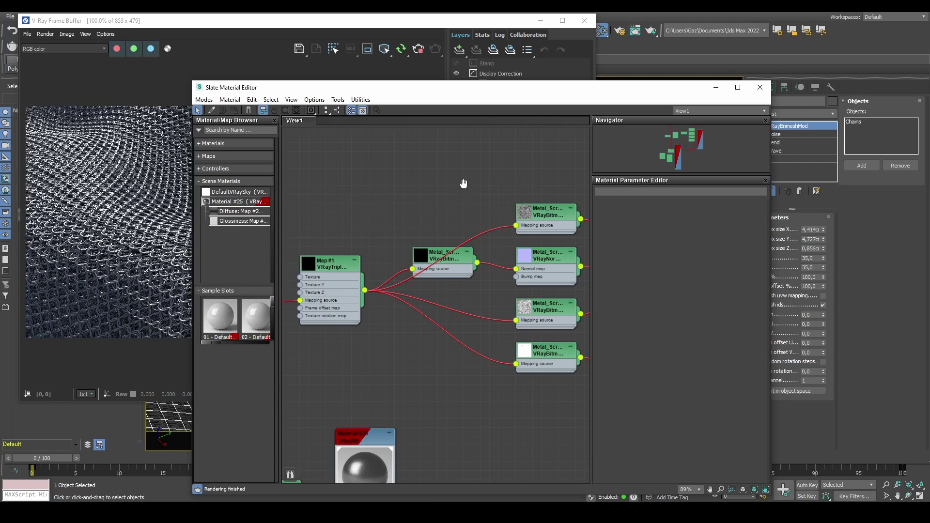
middle_drag(463, 183, 505, 386)
right_click(429, 168)
mouse_move(467, 176)
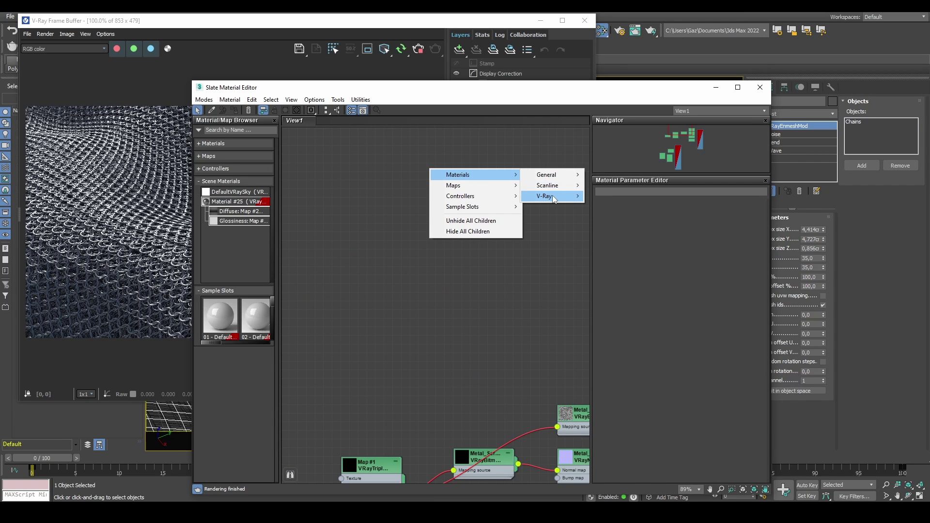
mouse_move(553, 196)
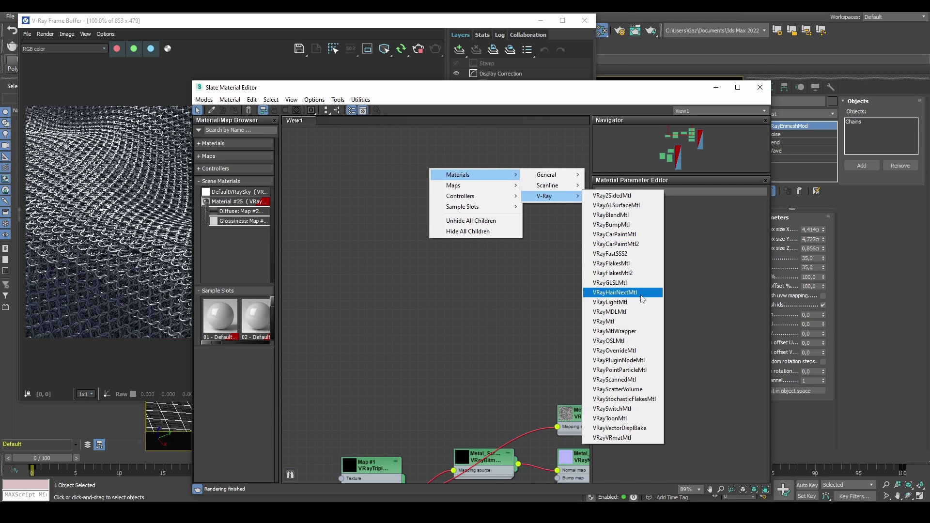
click(625, 322)
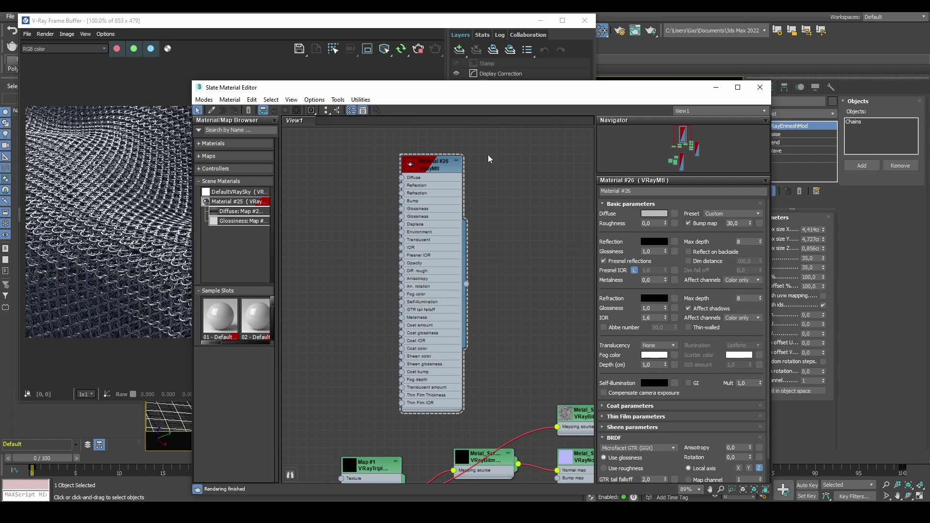
Step: Assign Material #26 to all four selected cloth meshes and close the editor
drag(599, 92, 330, 133)
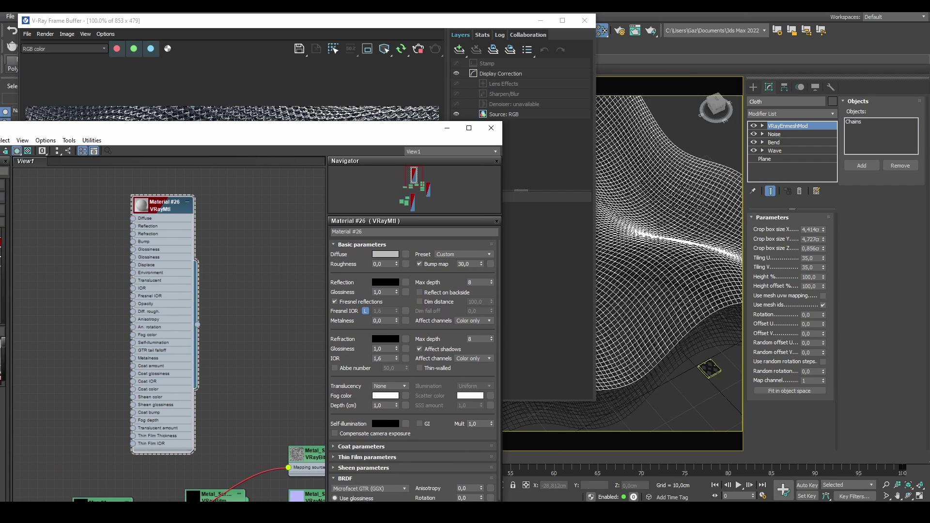
drag(648, 242, 679, 250)
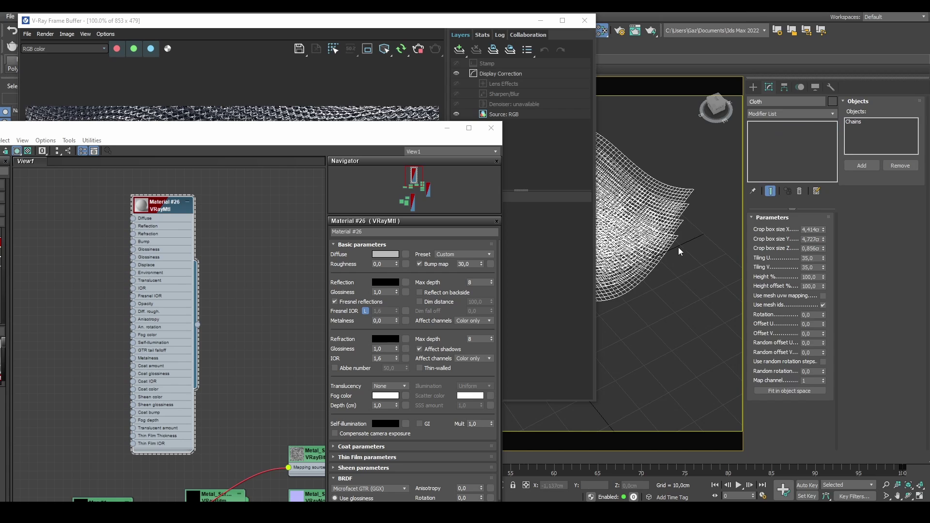
middle_drag(644, 209, 670, 205)
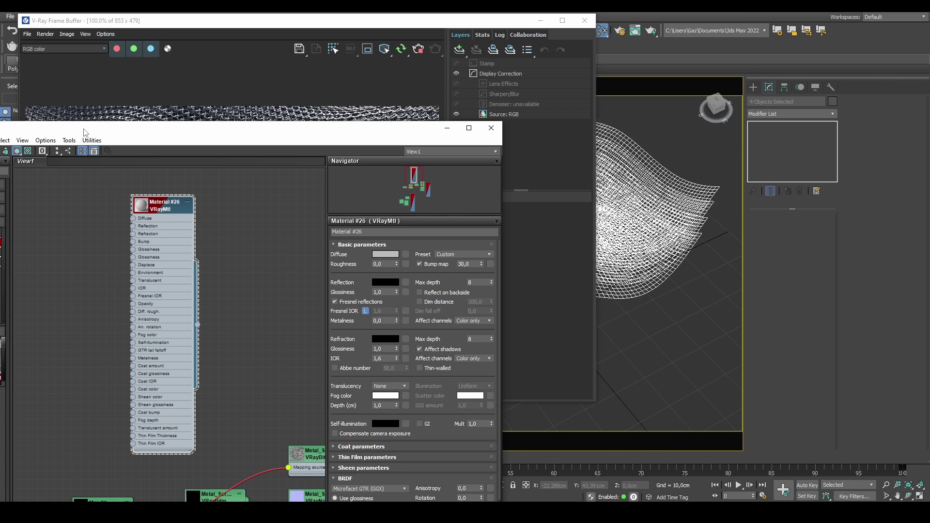
drag(85, 132, 233, 130)
click(114, 148)
click(639, 126)
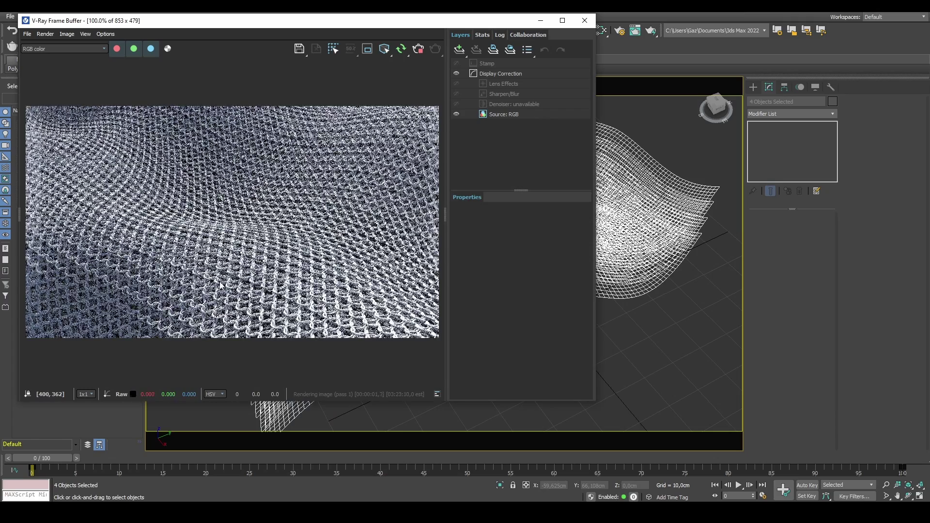
Step: Switch the workspace to the four-viewport layout
scroll(223, 285, up, 2)
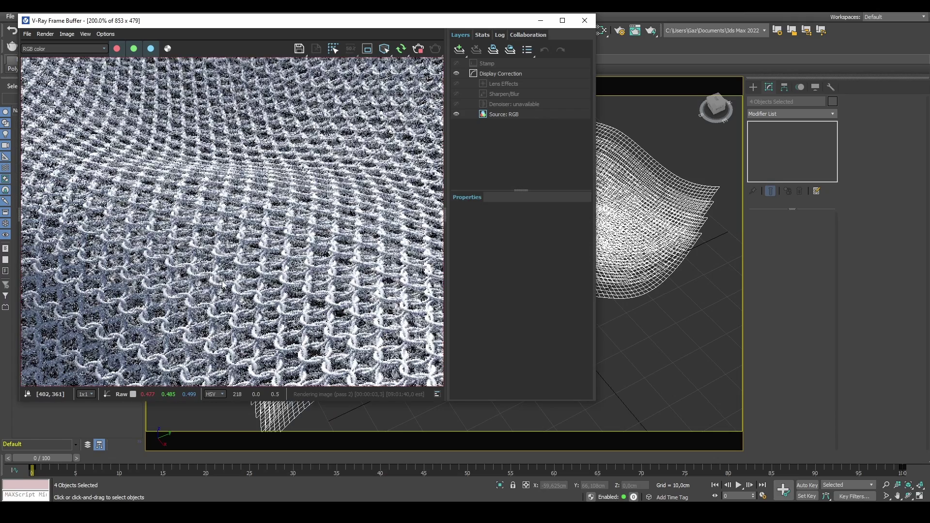
scroll(225, 272, down, 2)
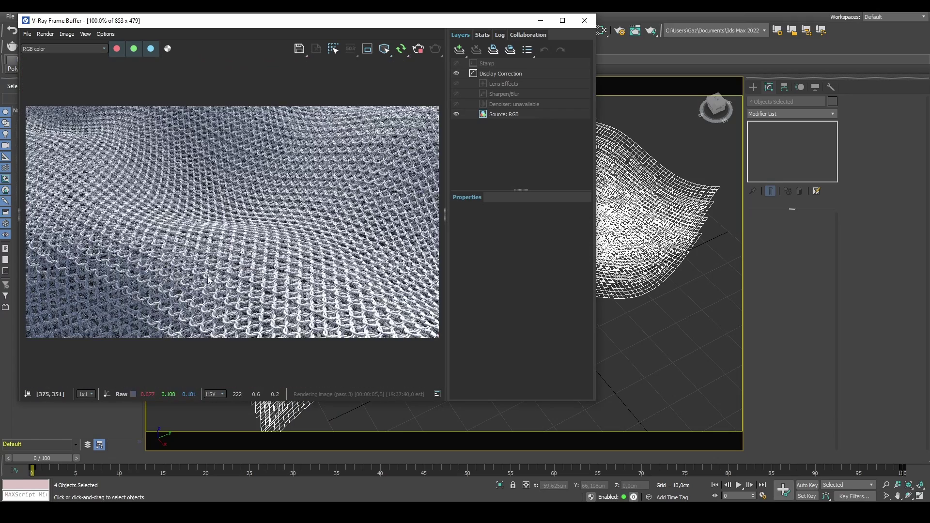
scroll(208, 280, up, 2)
scroll(224, 270, down, 2)
middle_click(654, 119)
key(alt+w)
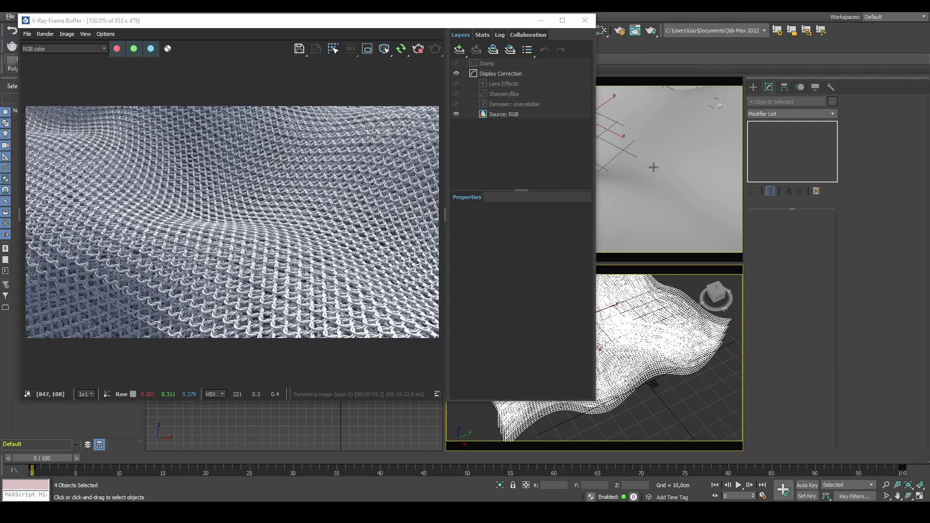
Step: Zoom and pan the camera view close to the cloth, then select the Cloth mesh
middle_click(654, 167)
scroll(653, 164, up, 4)
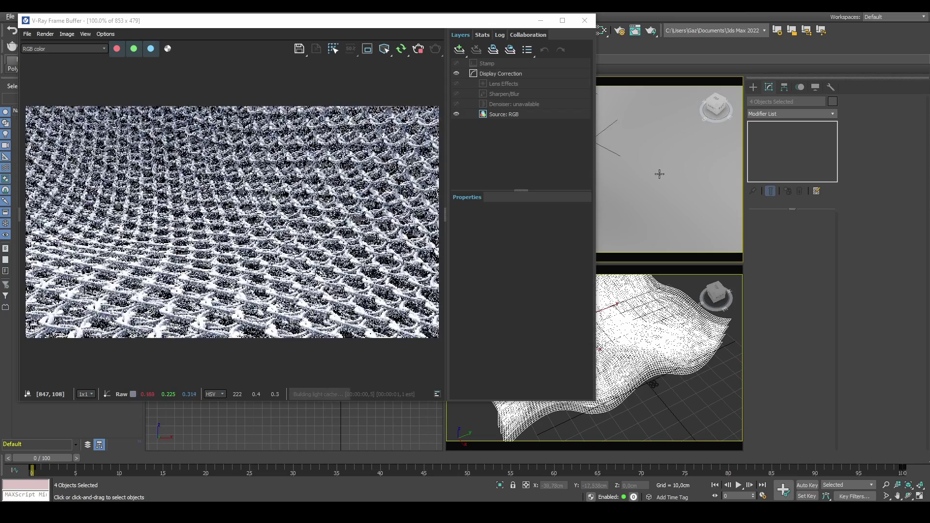
middle_drag(659, 174, 669, 141)
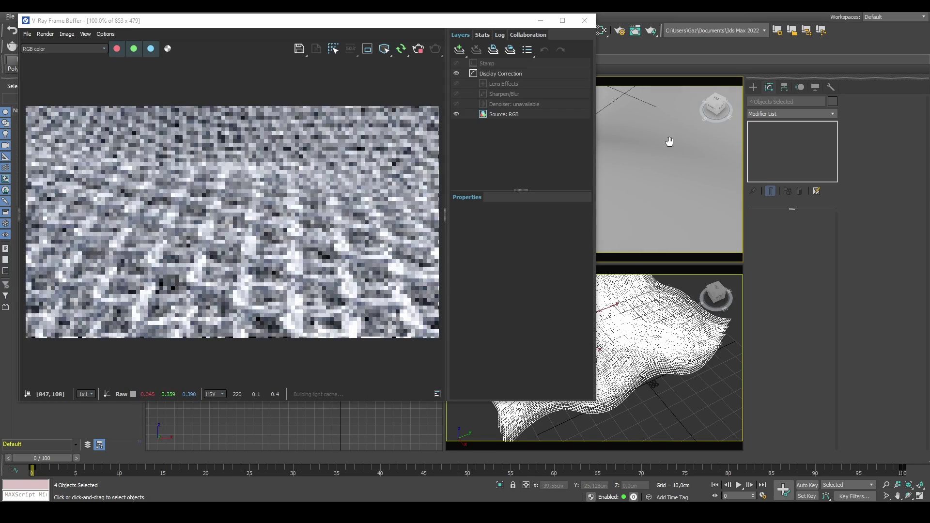
click(695, 291)
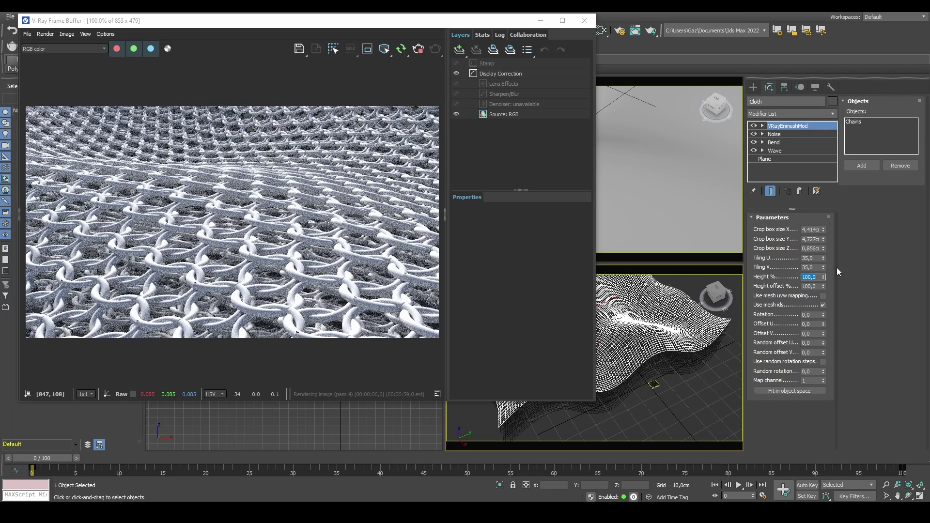
Step: Move the Frame Buffer to reveal the Scene Explorer and pull the camera back over the whole cloth
alt+middle_drag(633, 185, 648, 177)
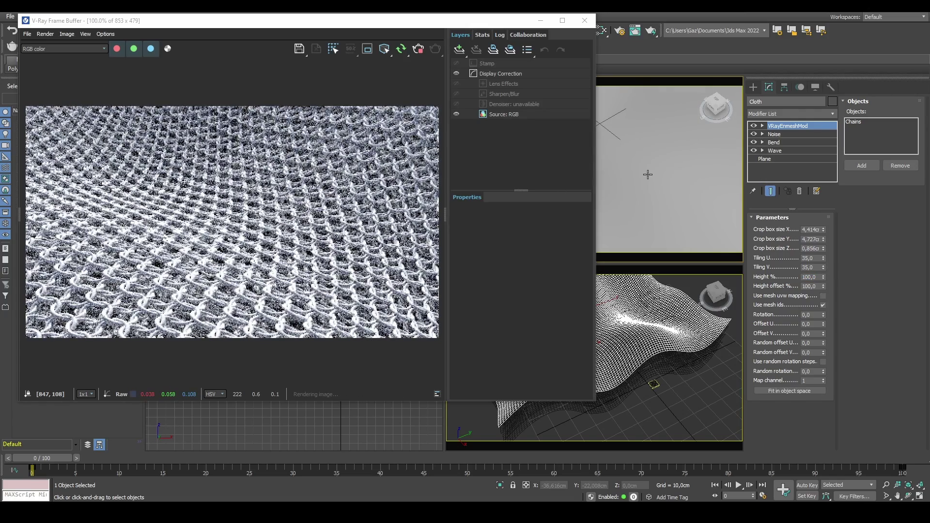
drag(406, 23, 468, 46)
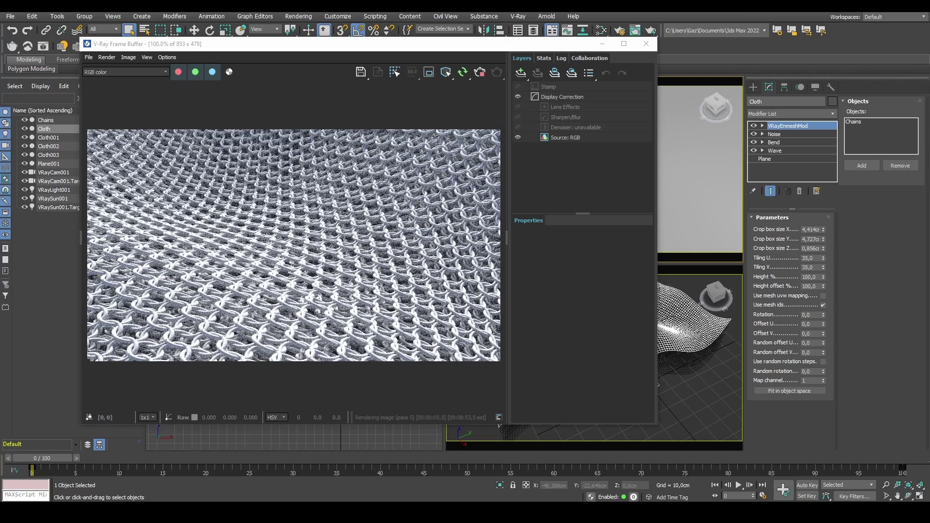
scroll(688, 168, down, 5)
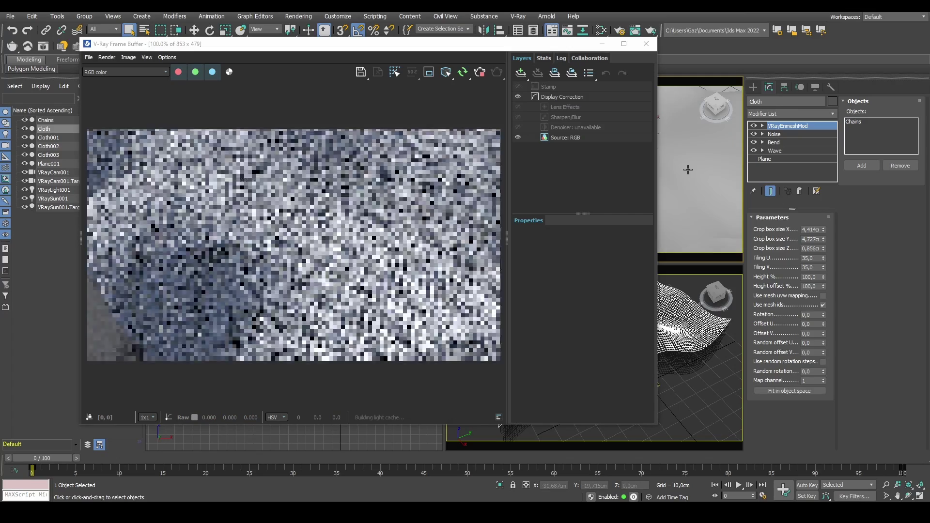
middle_drag(688, 168, 697, 213)
scroll(697, 205, up, 2)
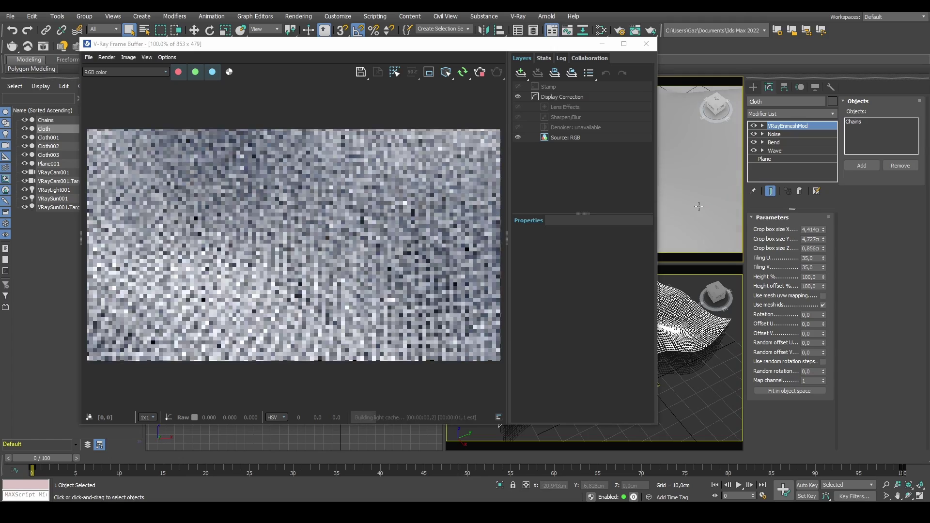
middle_drag(685, 168, 687, 185)
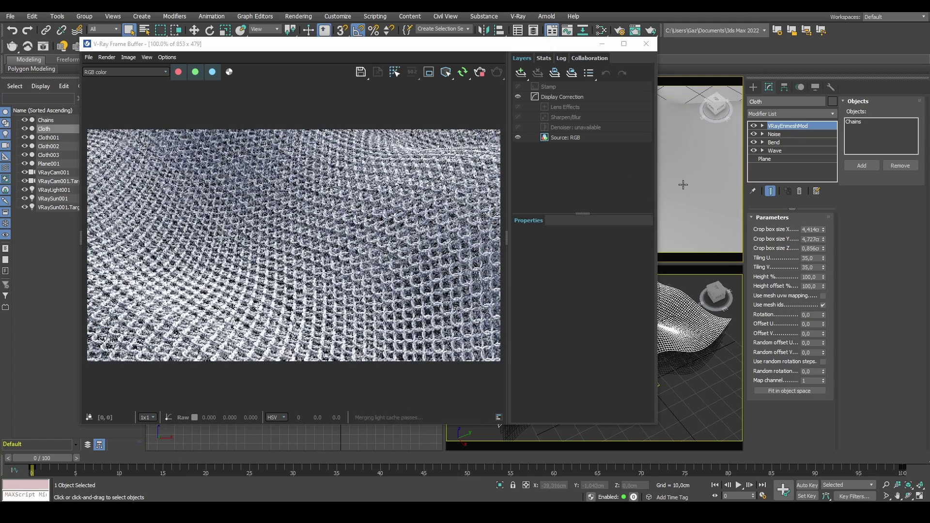